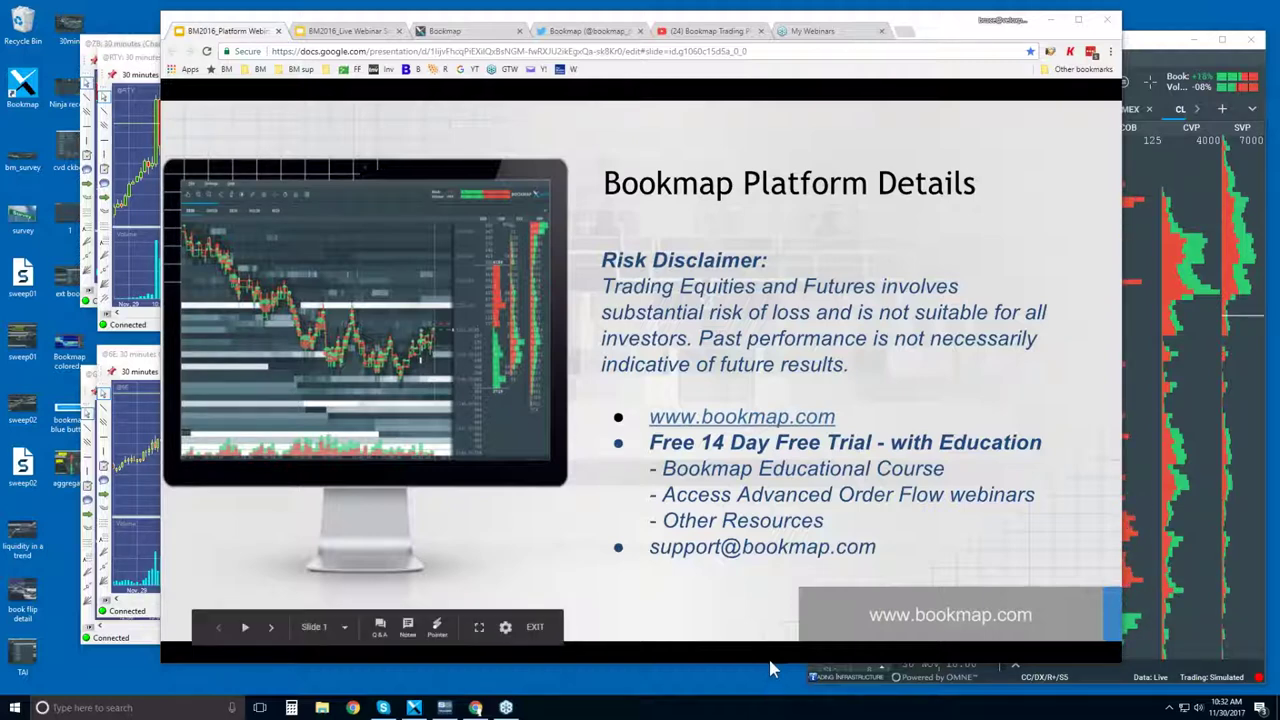
Drag the Chrome window's bottom edge down slightly while the Bookmap Platform Details slide stays presented.
left_click_drag(768, 661, 771, 682)
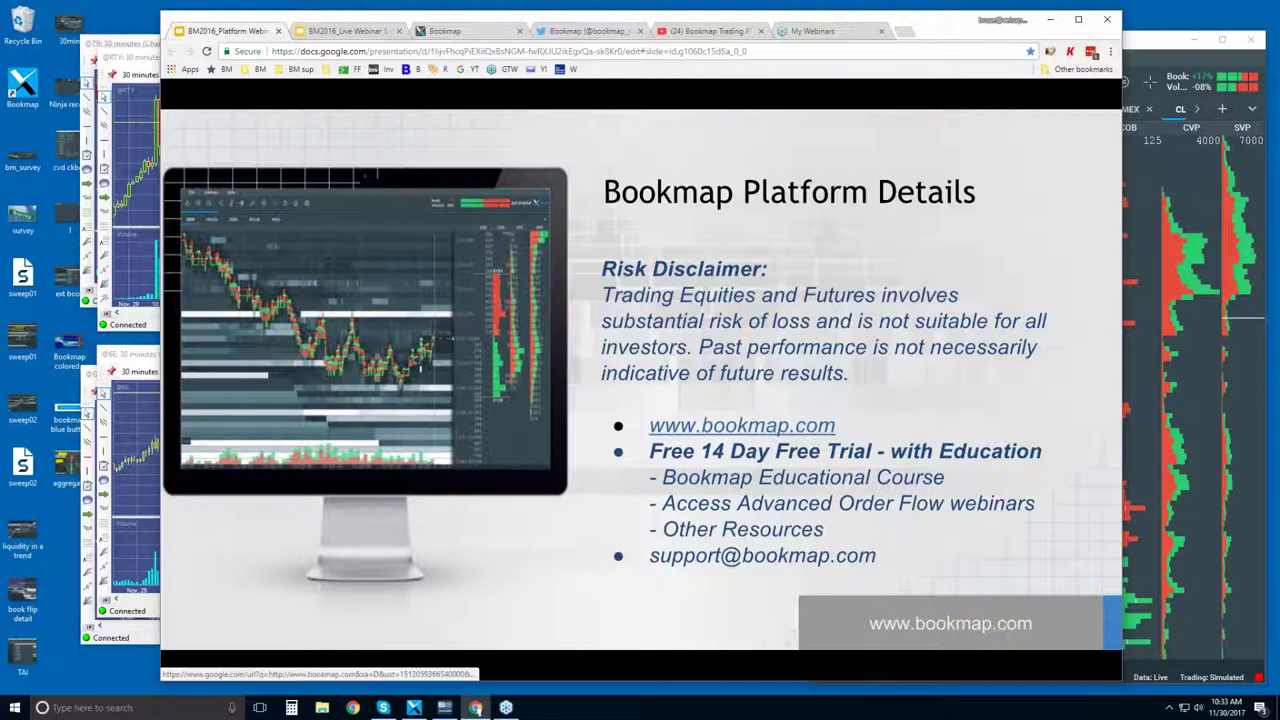
Switch to bookmap.com and scroll past Intro and Connectivity to Pricing: Basic $49, Advanced $99, Quant.
left_click(453, 33)
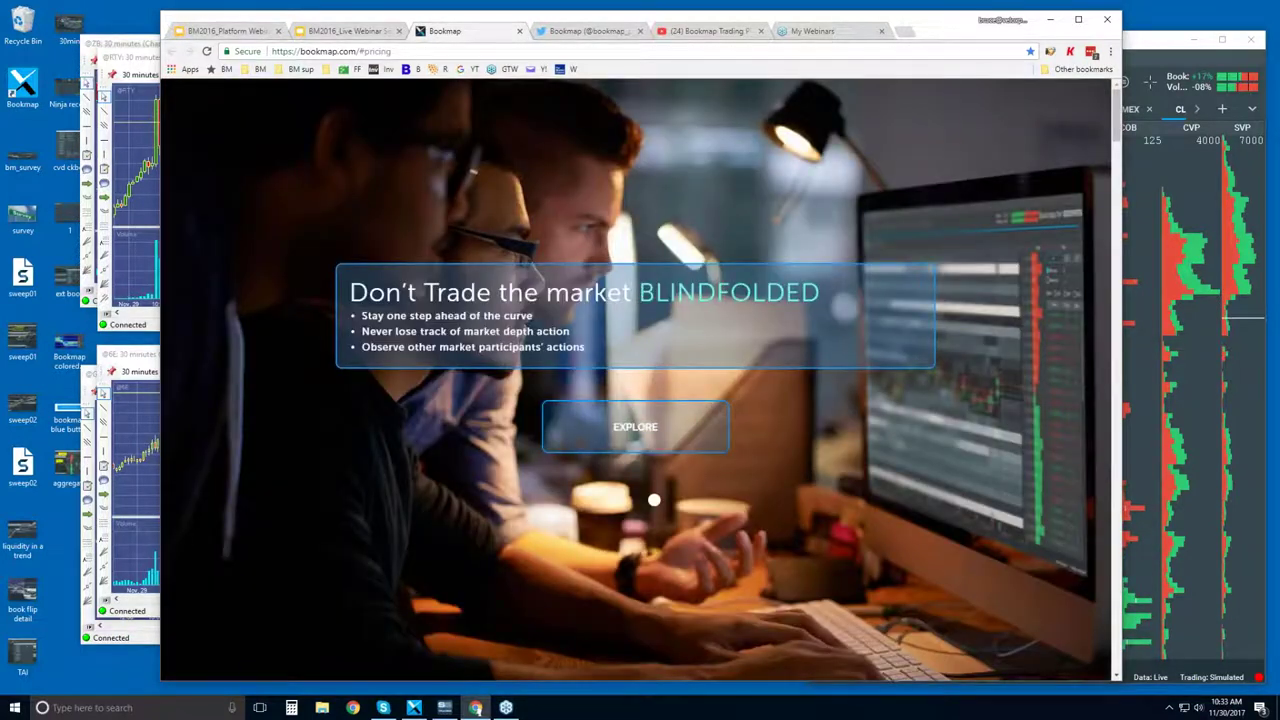
scroll(518, 388, "down", 5)
scroll(636, 400, "down", 1)
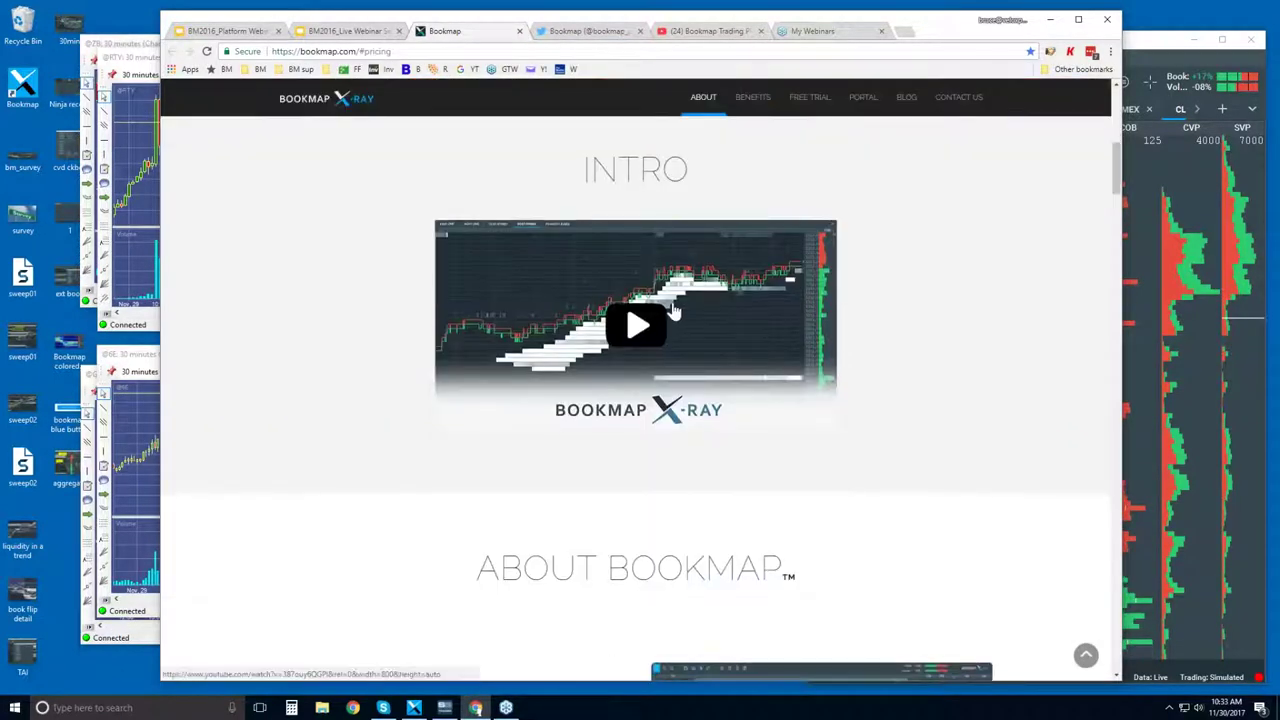
left_click_drag(1116, 175, 1116, 385)
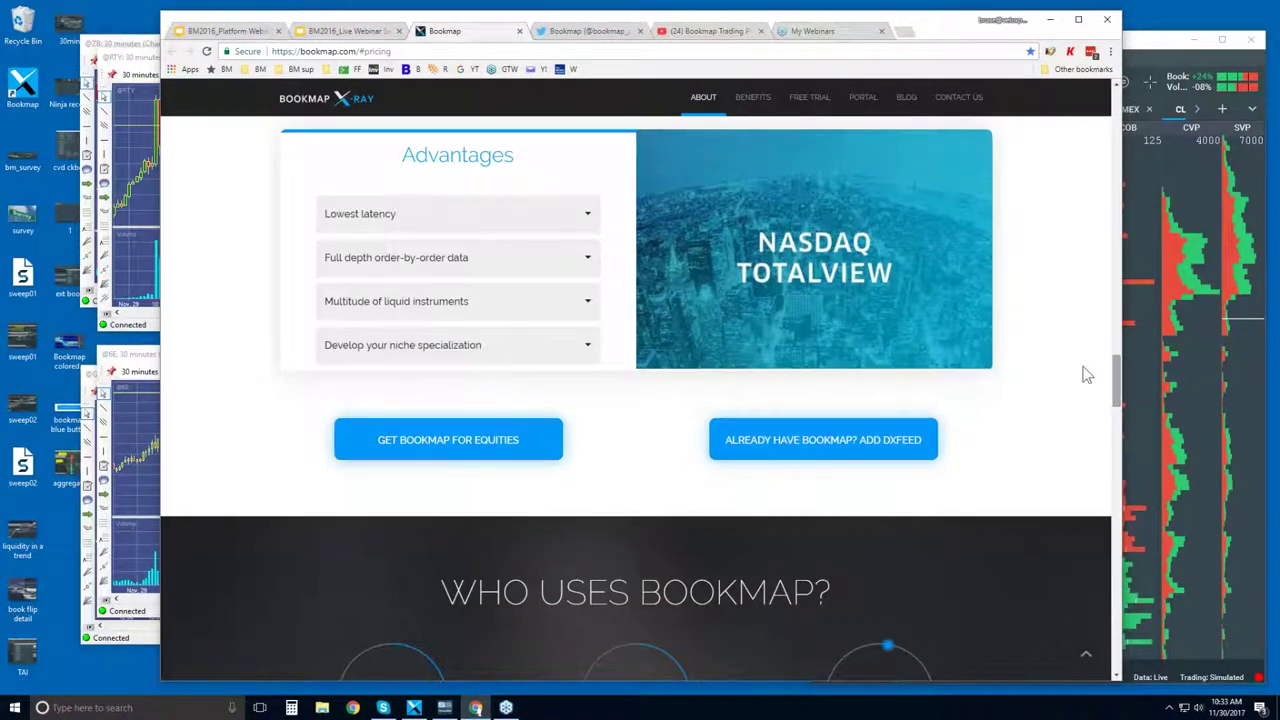
left_click_drag(1118, 378, 1110, 453)
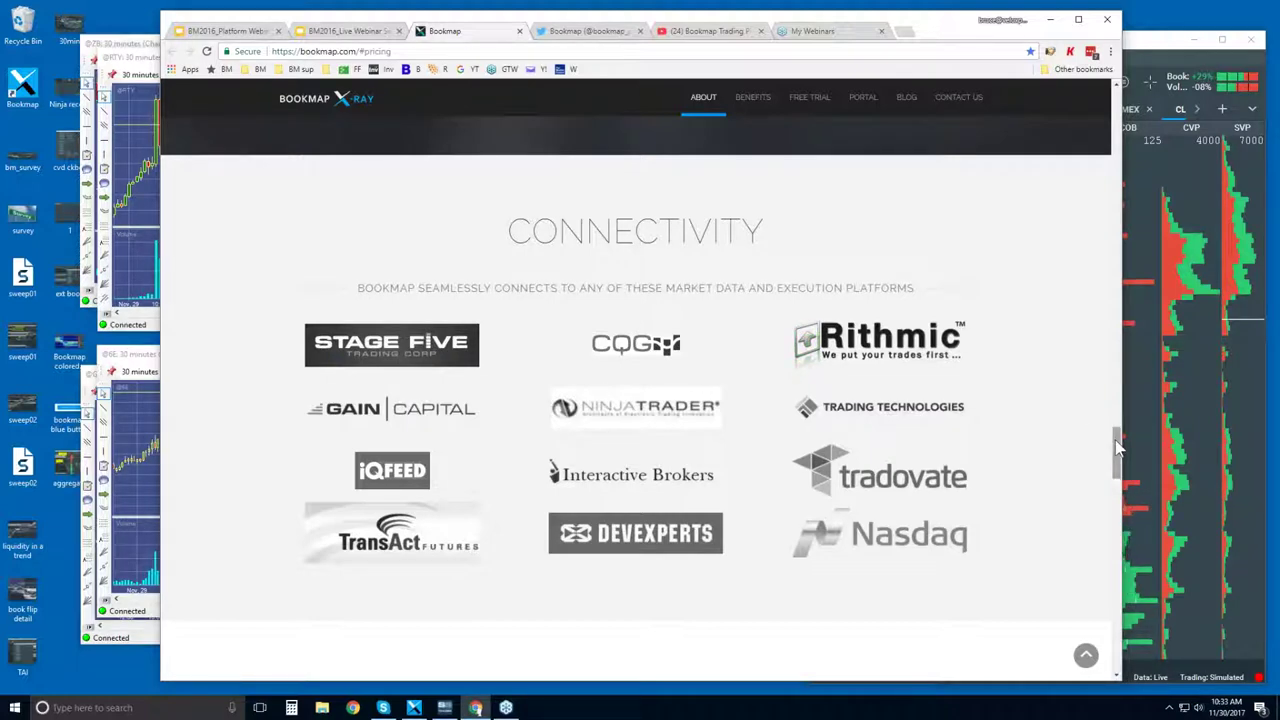
left_click_drag(1118, 452, 1116, 494)
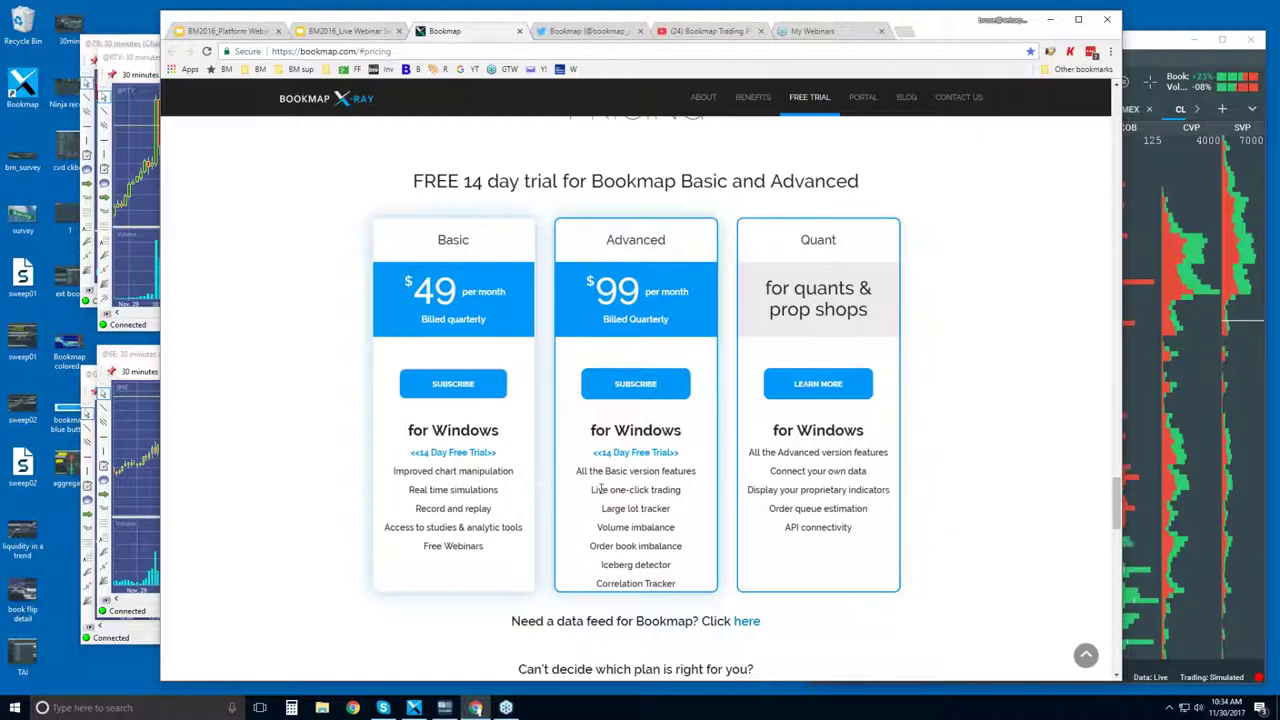
Highlight the Advanced plan's Live trading, Large lot tracker, Iceberg detector and imbalance features.
double_click(600, 489)
left_click_drag(600, 489, 664, 488)
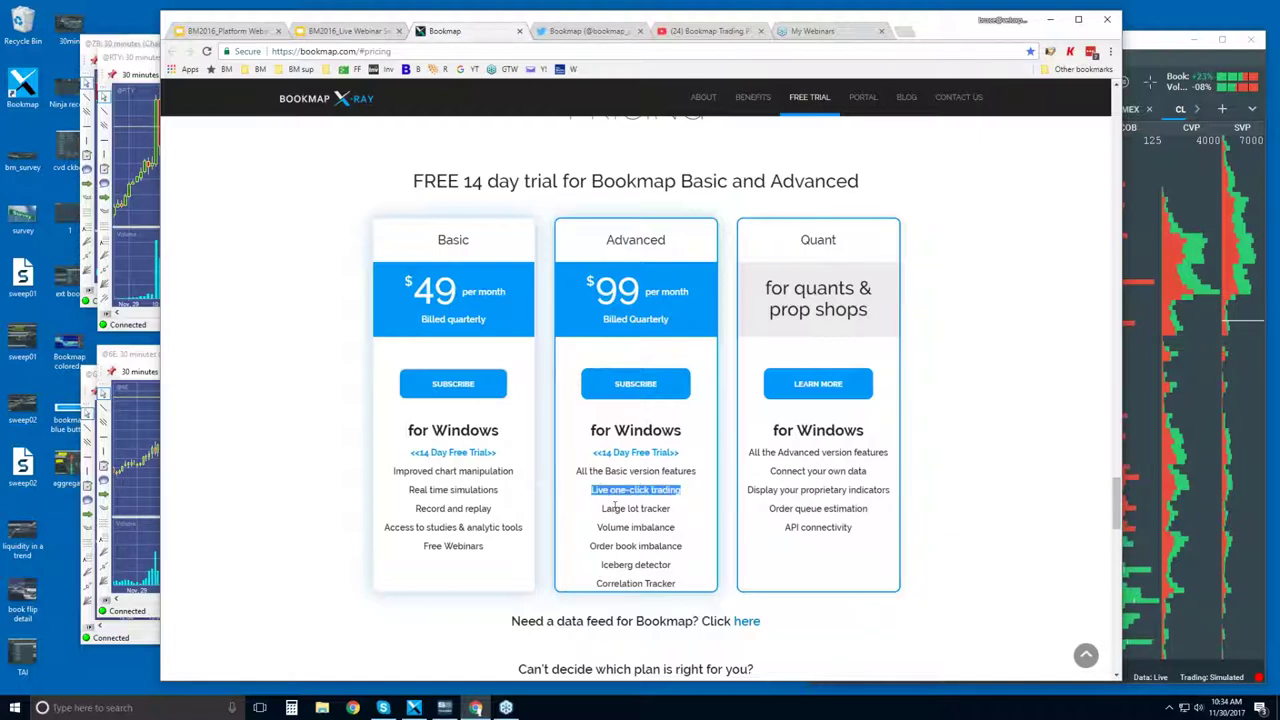
left_click_drag(601, 508, 677, 585)
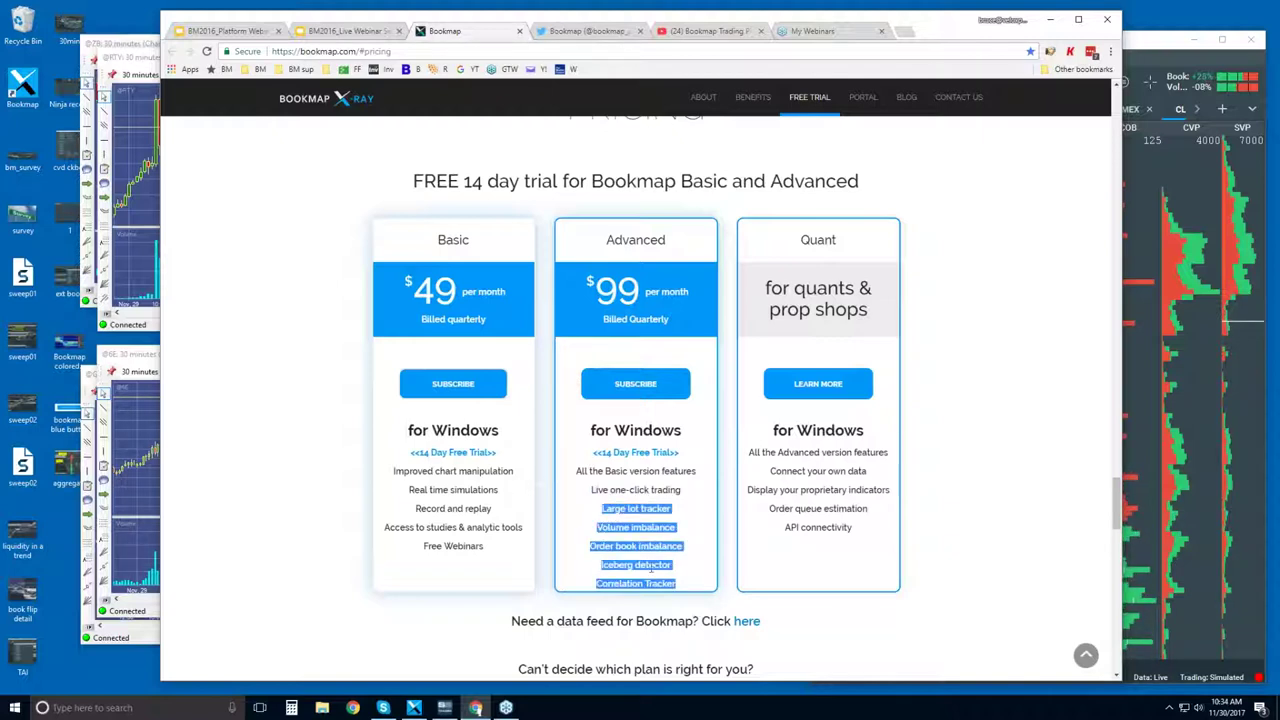
left_click(648, 562)
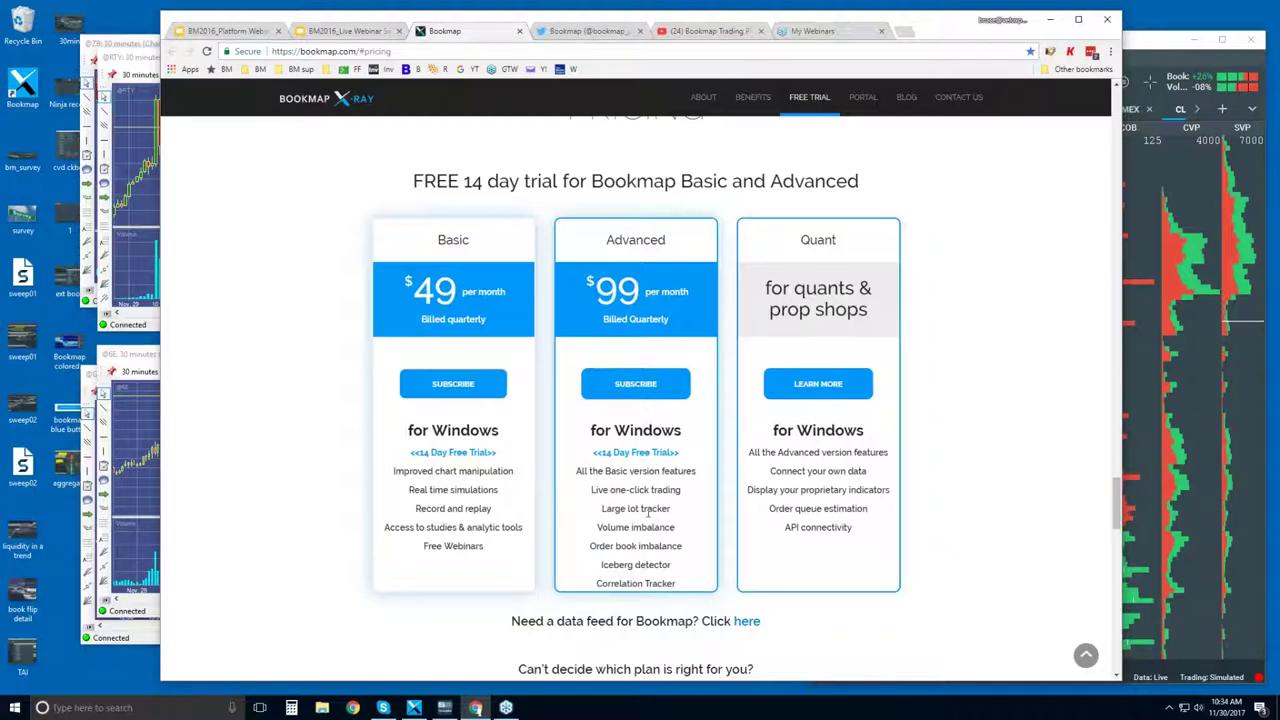
left_click_drag(602, 509, 668, 509)
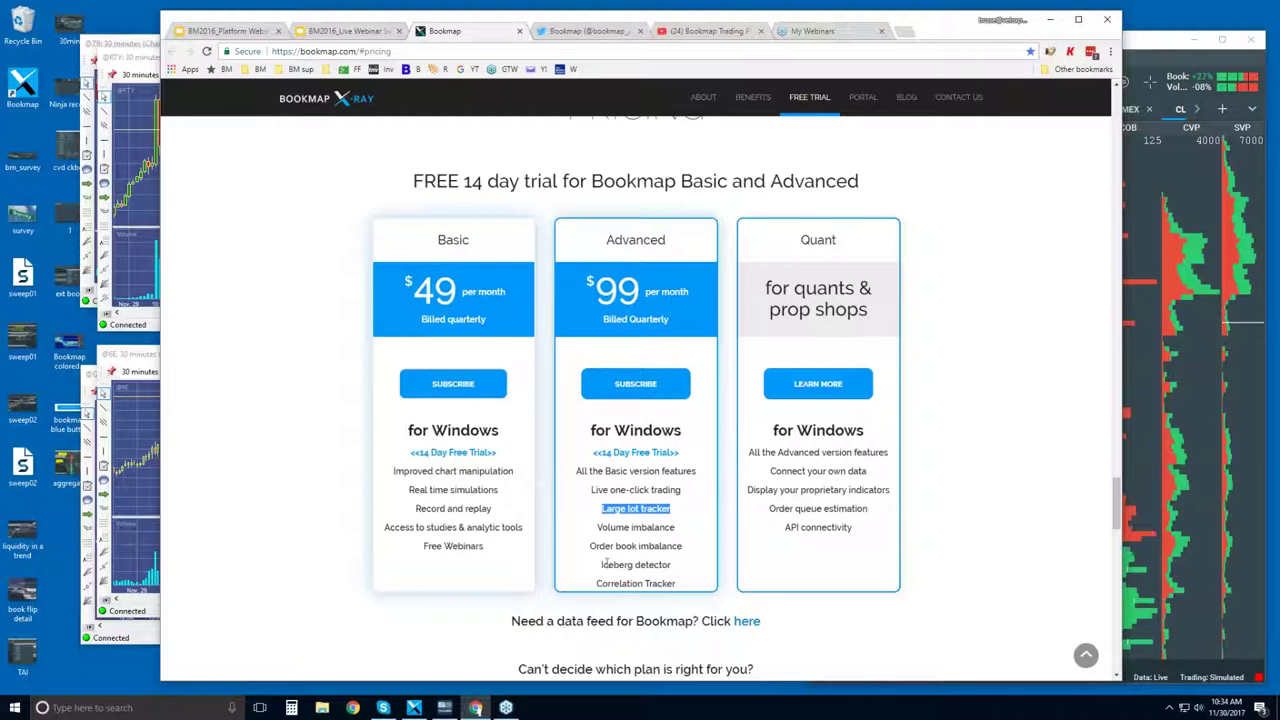
left_click_drag(600, 565, 671, 565)
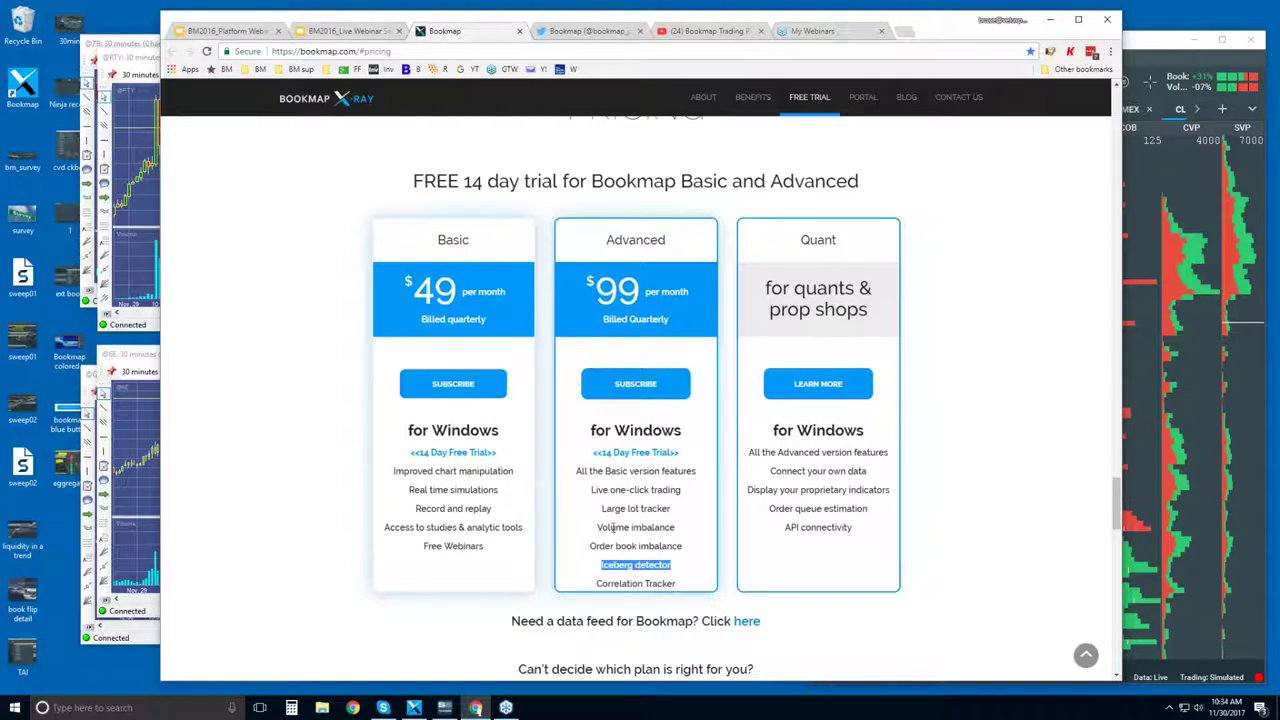
left_click_drag(597, 527, 652, 541)
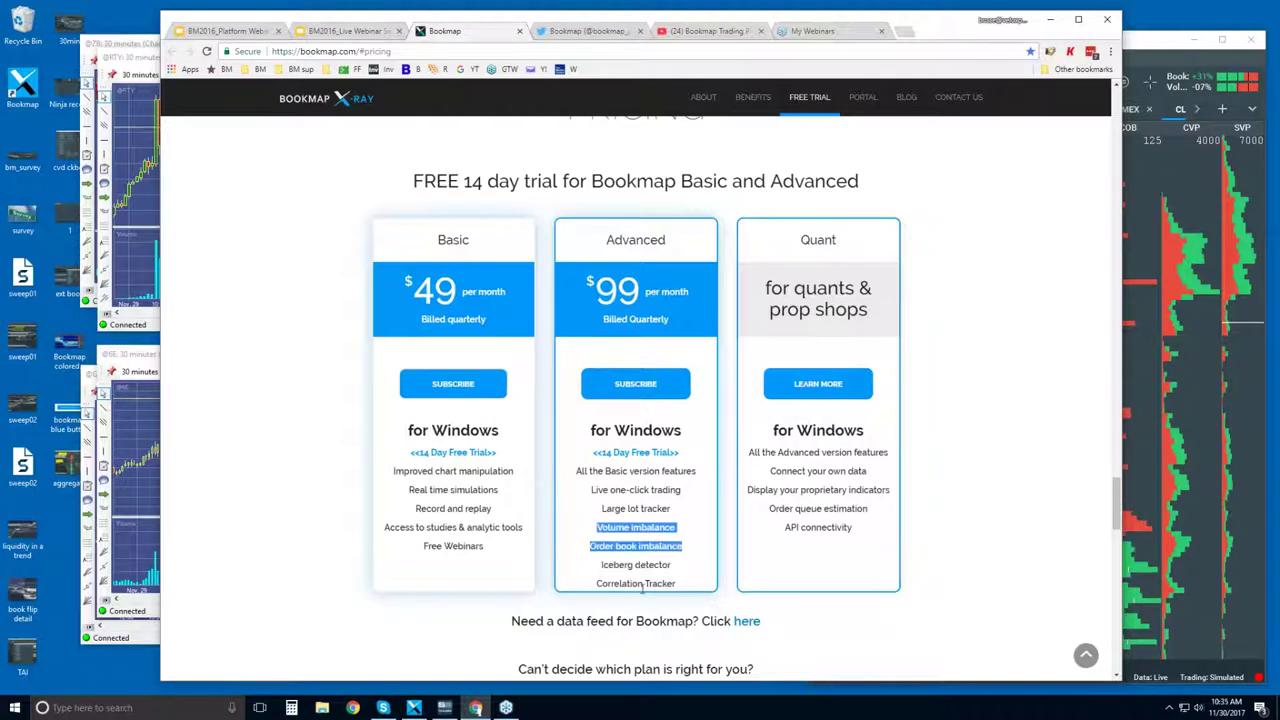
left_click(642, 589)
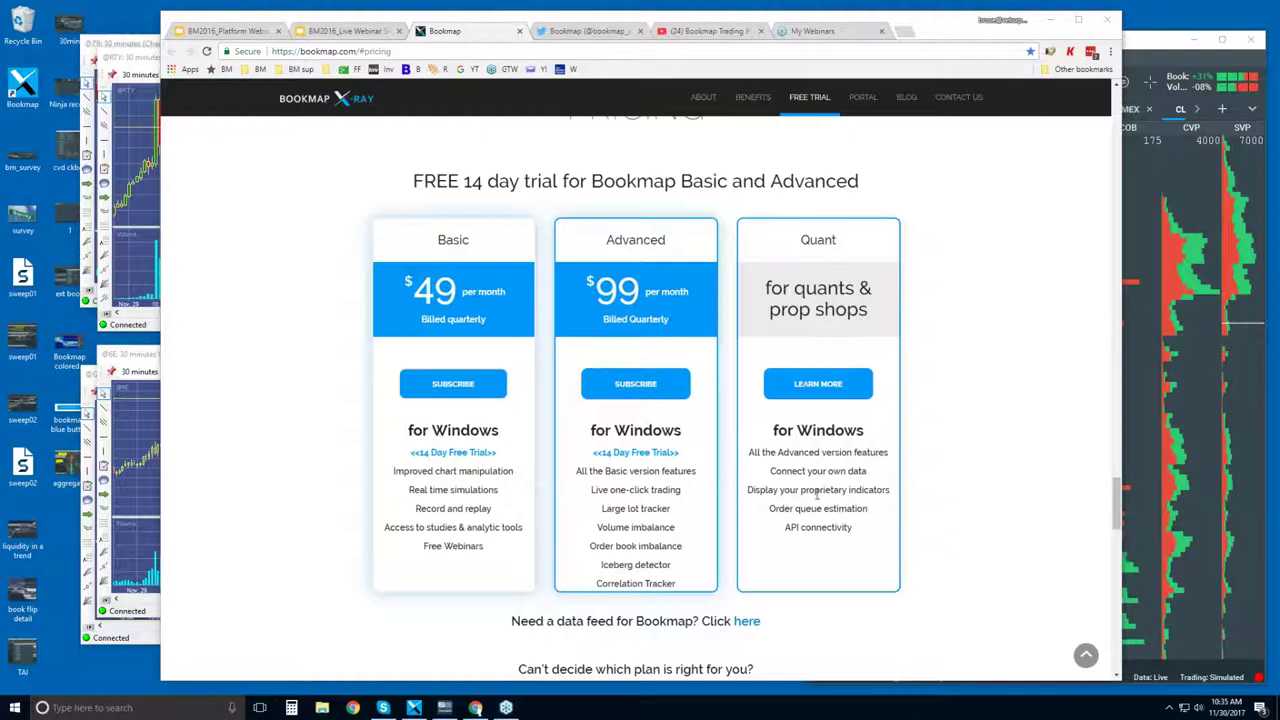
Highlight the Quant plan's own-data and indicator features, then scroll down to Contact Us.
left_click_drag(770, 471, 853, 496)
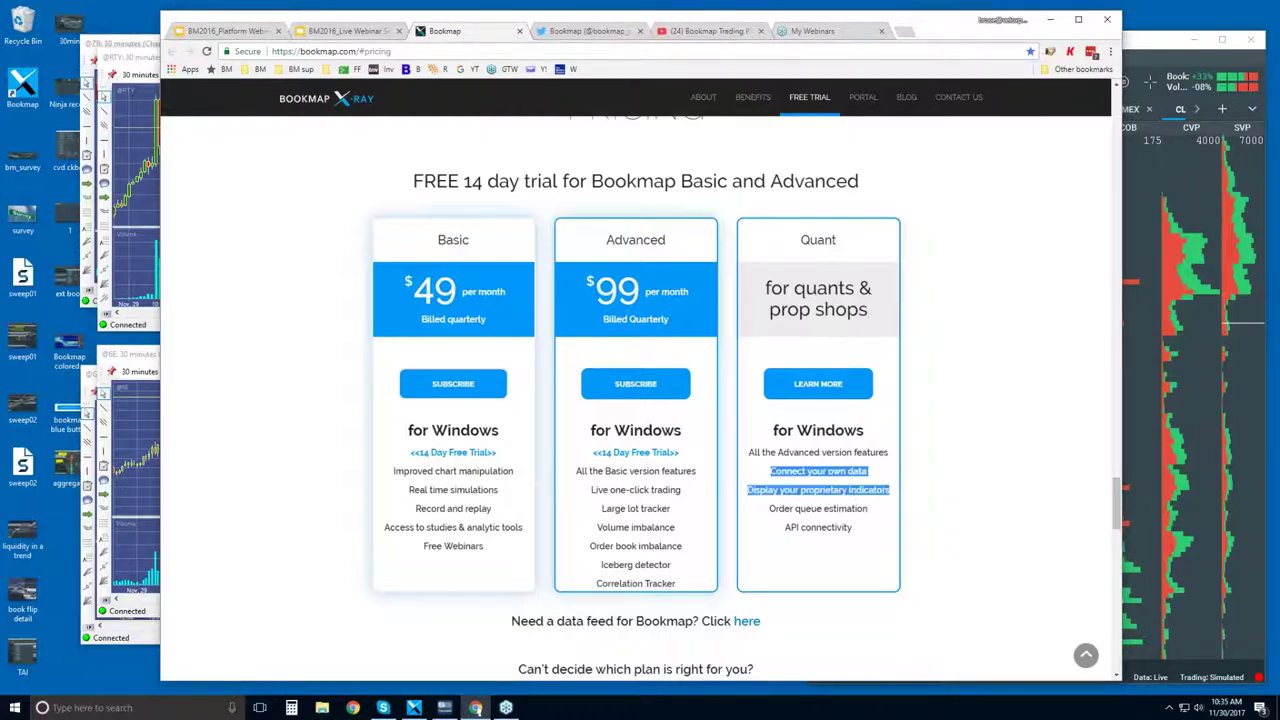
left_click(942, 492)
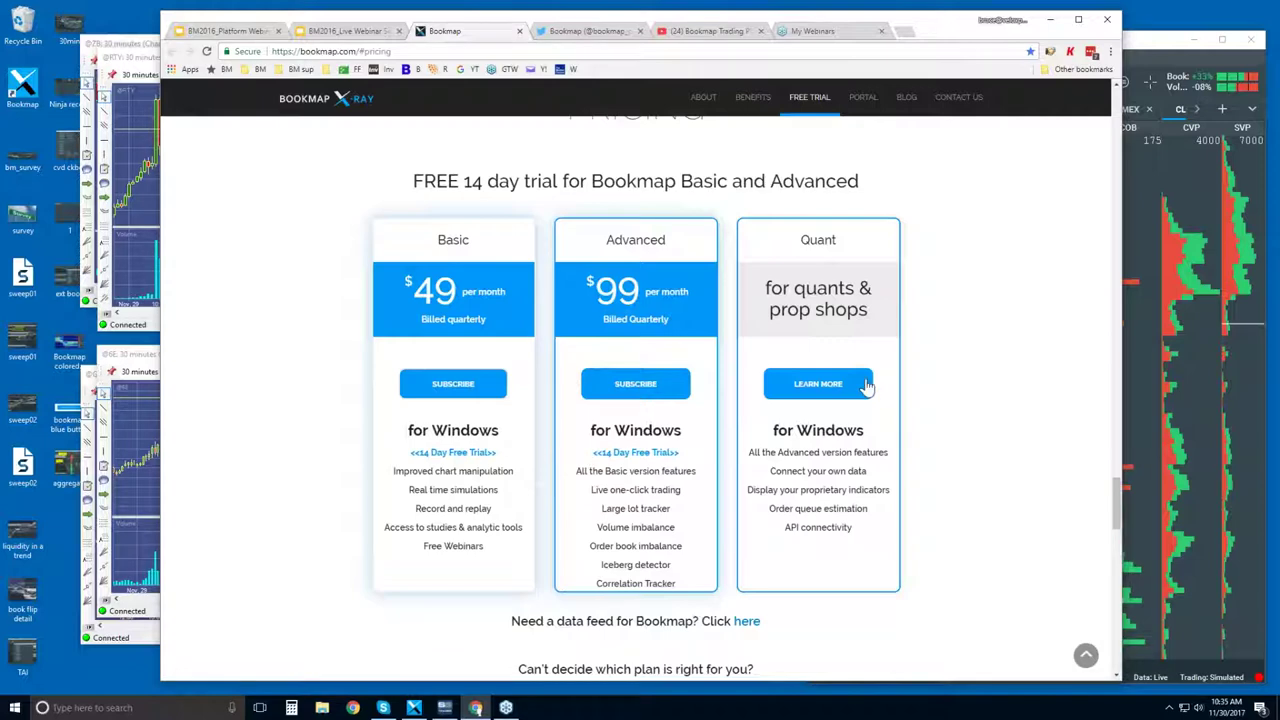
scroll(927, 440, "down", 2)
scroll(928, 440, "down", 3)
scroll(927, 440, "down", 5)
scroll(925, 438, "down", 3)
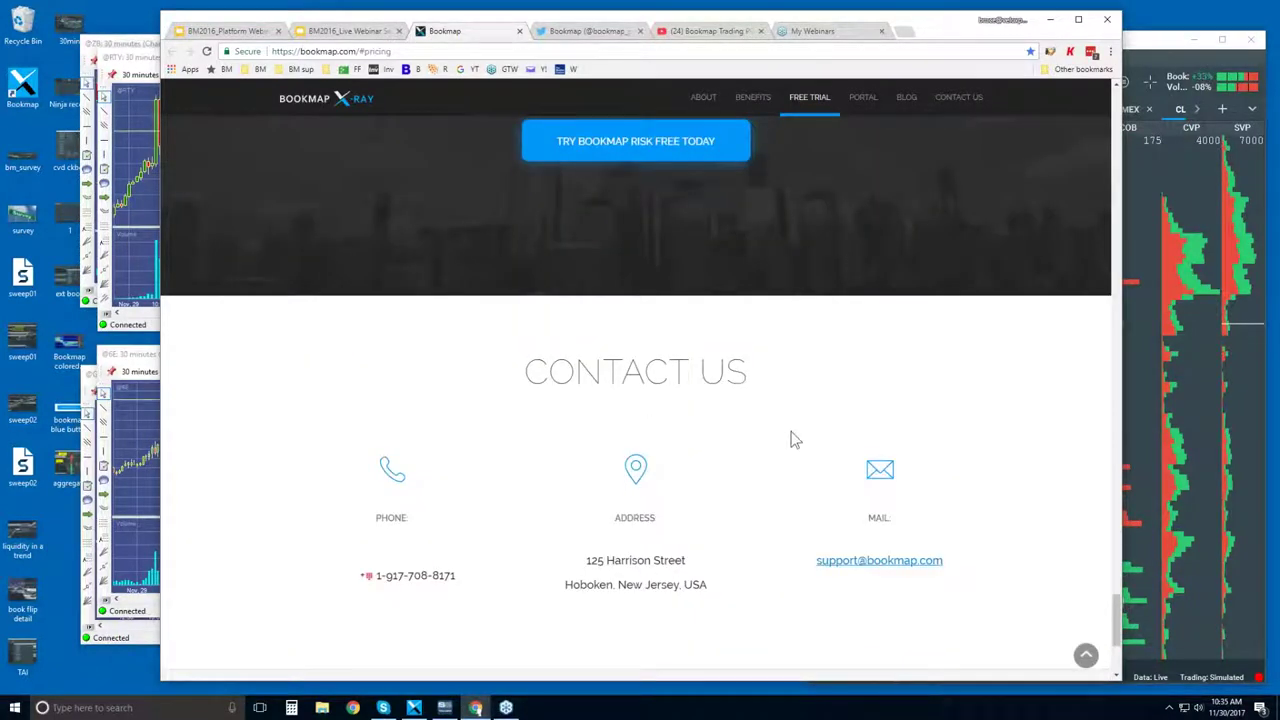
Glance at Bookmap's Twitter, then scroll its YouTube channel to Order Flow snippets and Pro Trader Webinars.
left_click(578, 33)
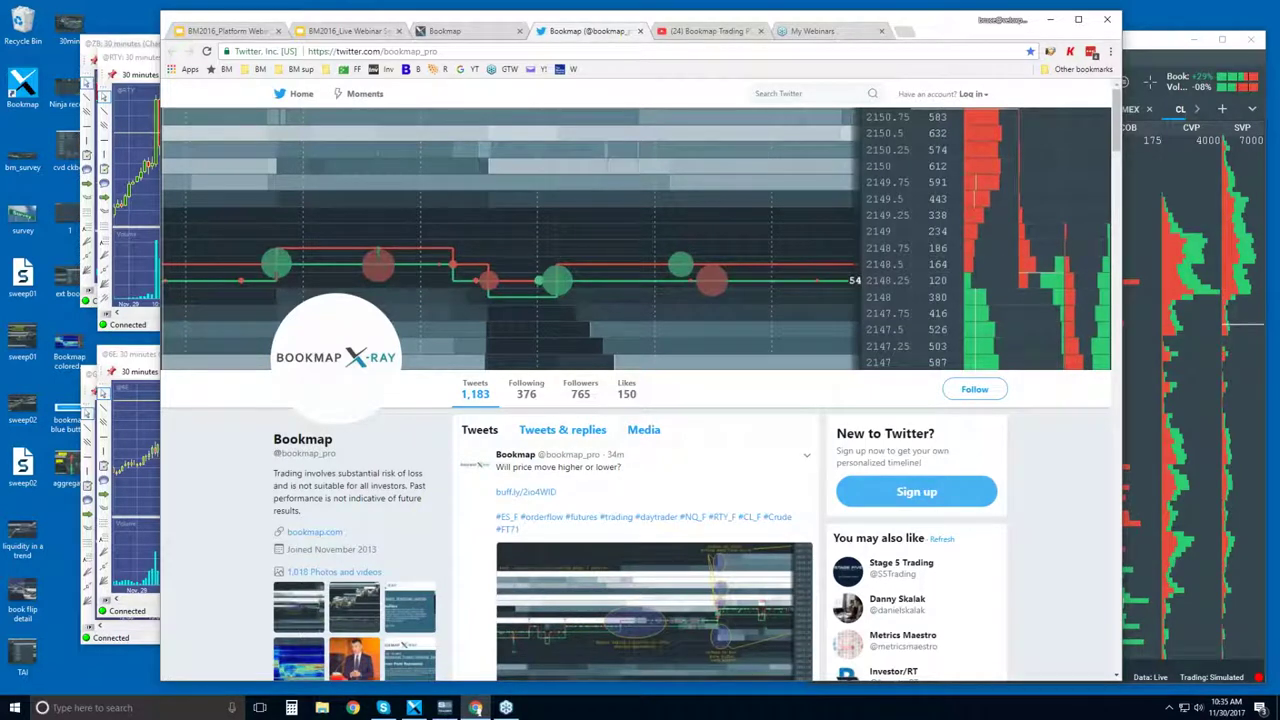
scroll(330, 455, "down", 1)
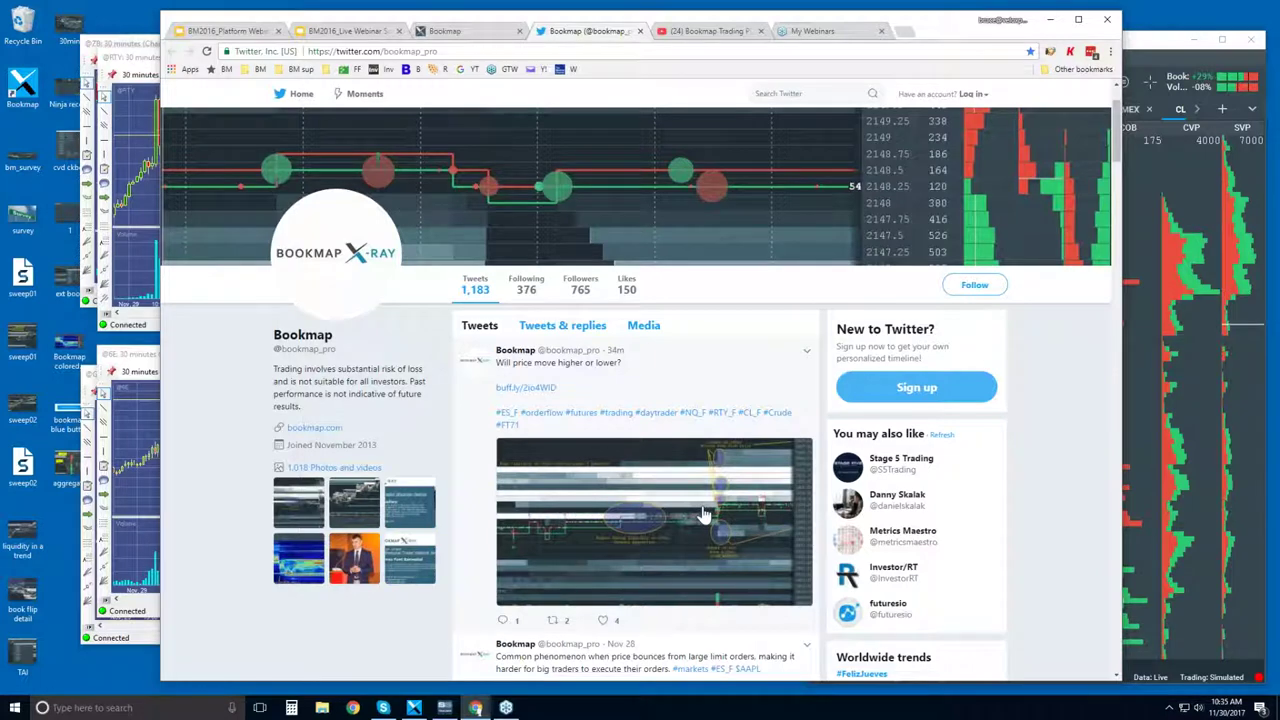
left_click(717, 33)
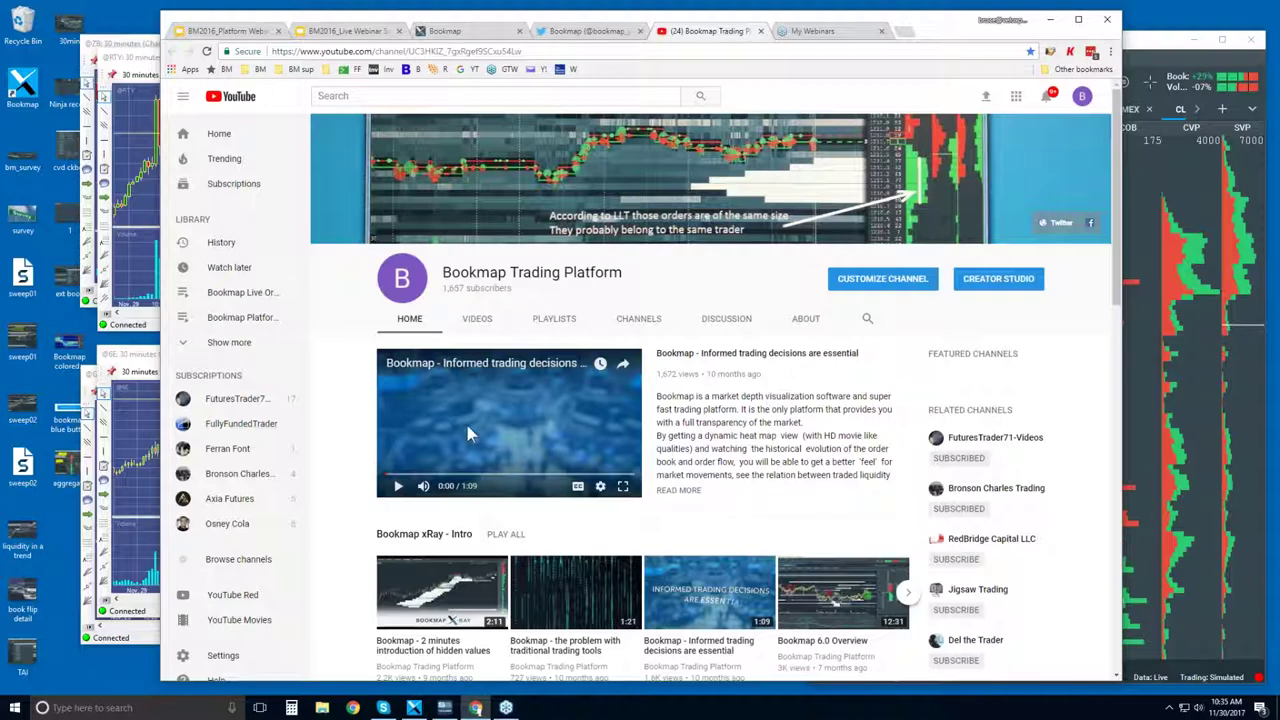
scroll(800, 400, "down", 2)
scroll(430, 420, "down", 1)
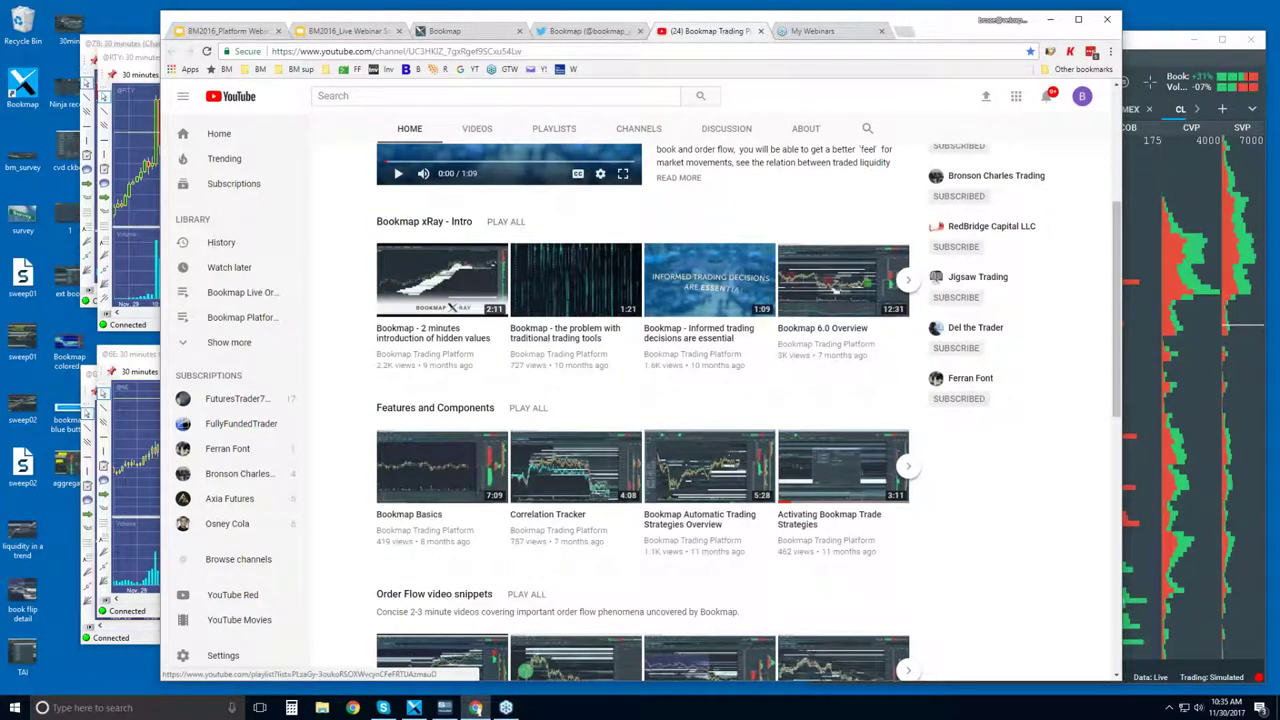
scroll(460, 408, "down", 2)
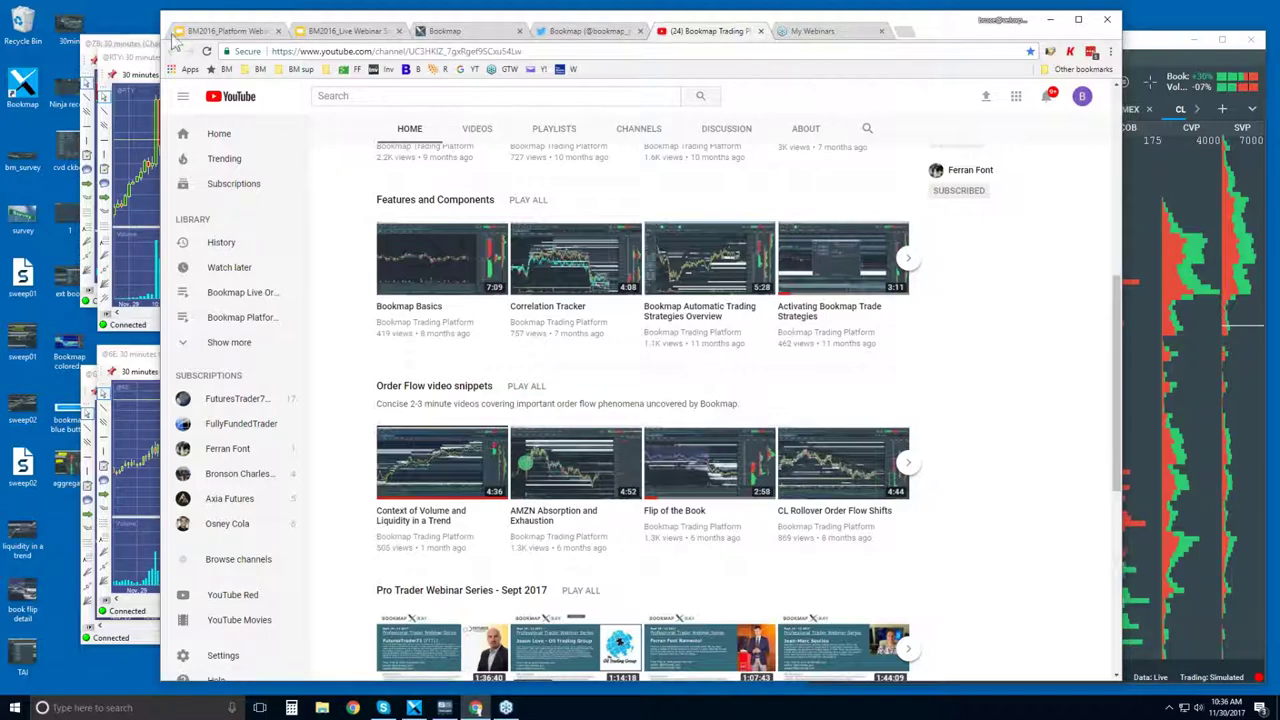
left_click(143, 62)
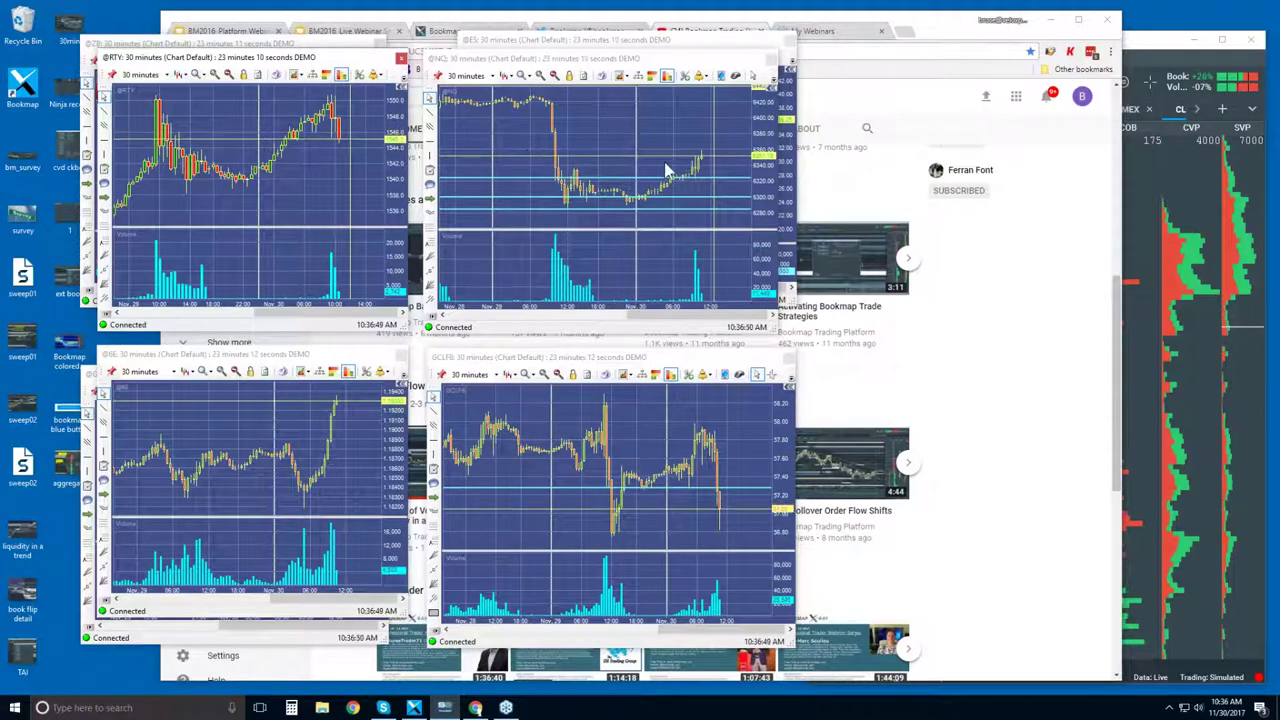
left_click(630, 40)
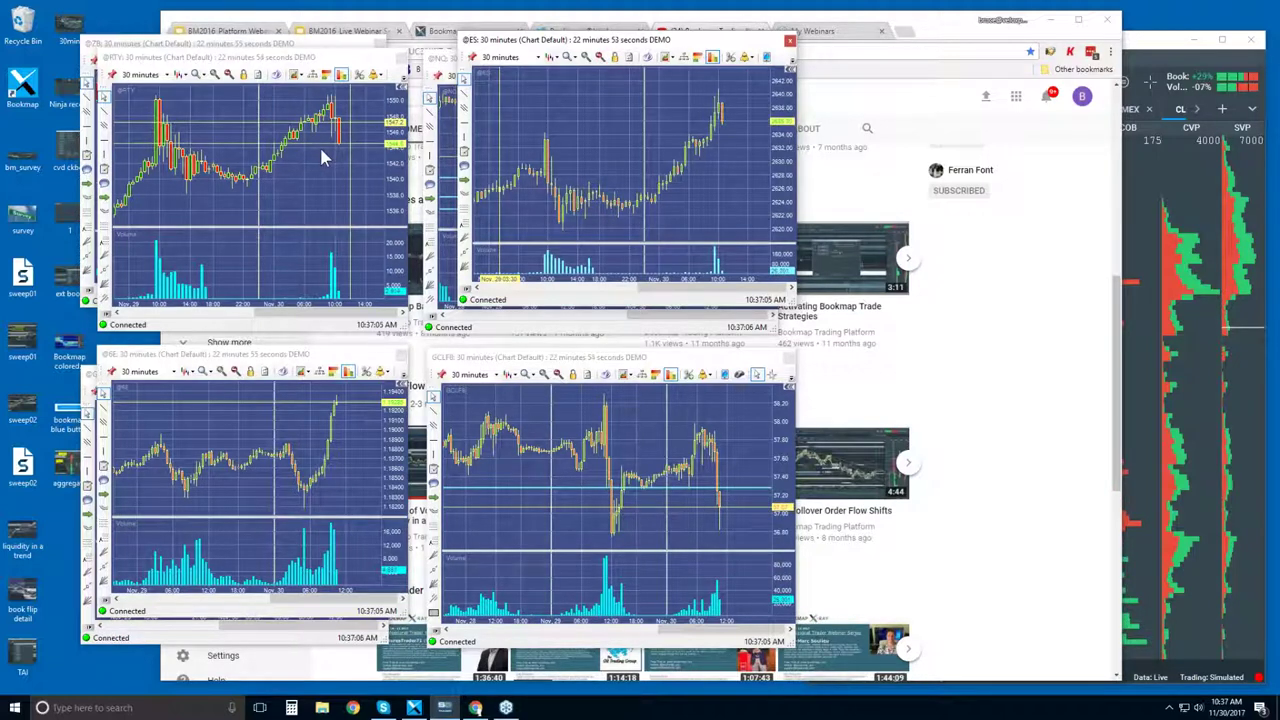
left_click(449, 60)
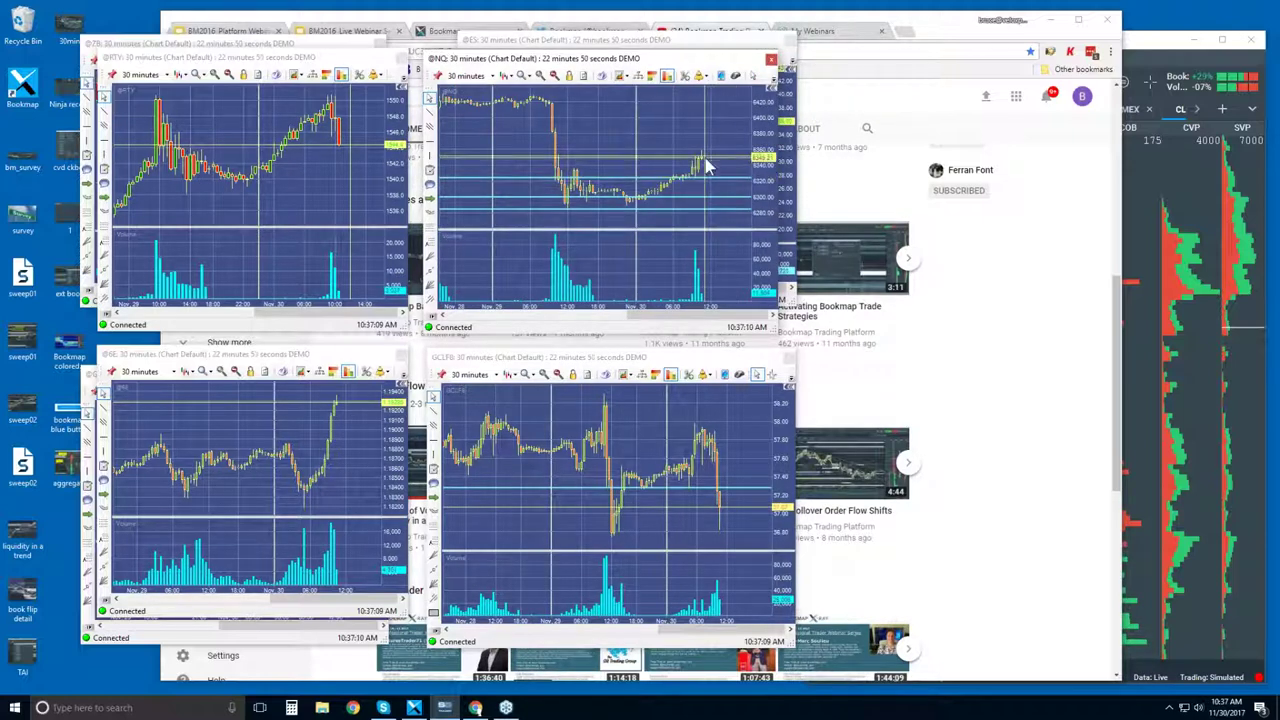
mouse_move(580, 190)
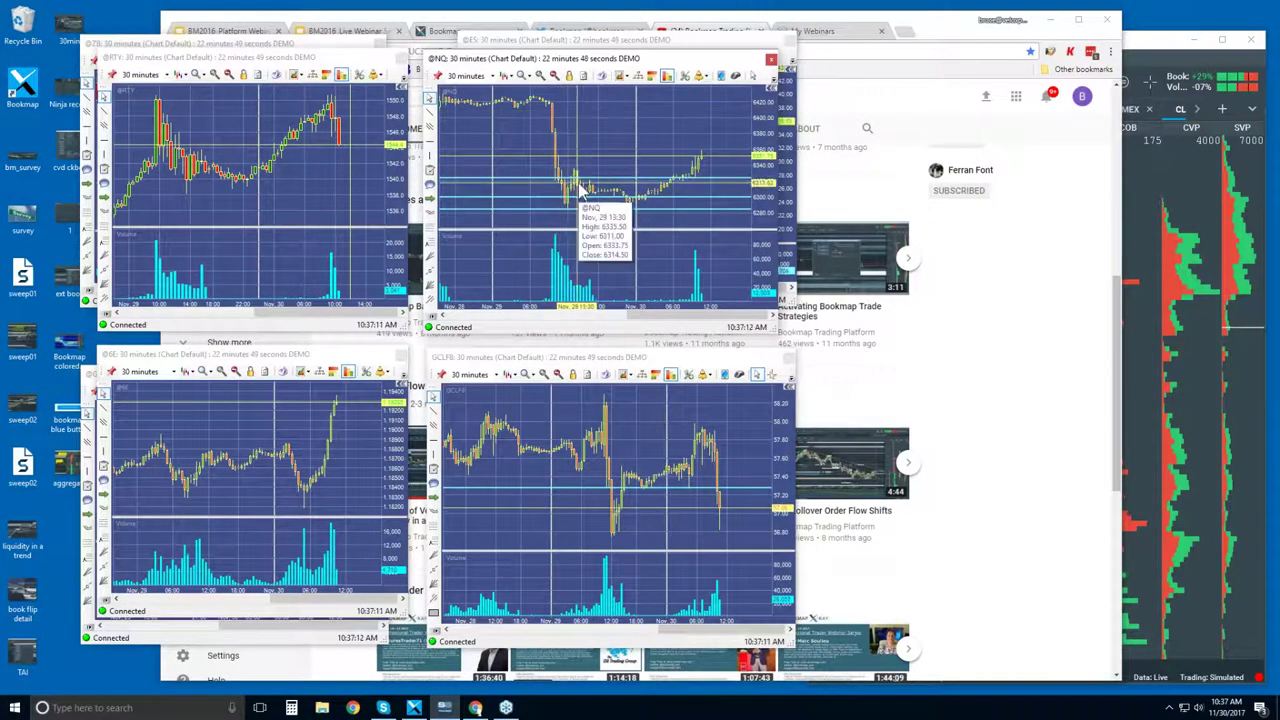
Maximize the CLF8.NYMEX heatmap without the order panel, expand the CVD pane, then restore the window.
left_click(1143, 47)
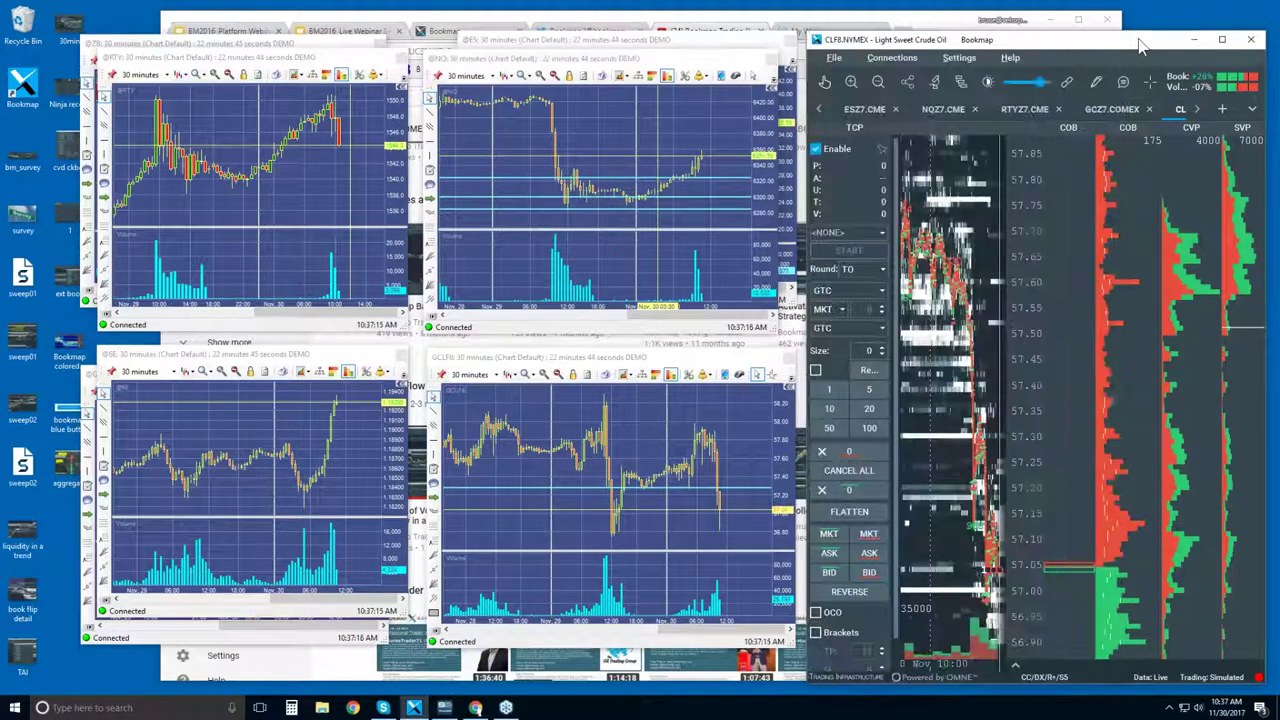
double_click(1143, 45)
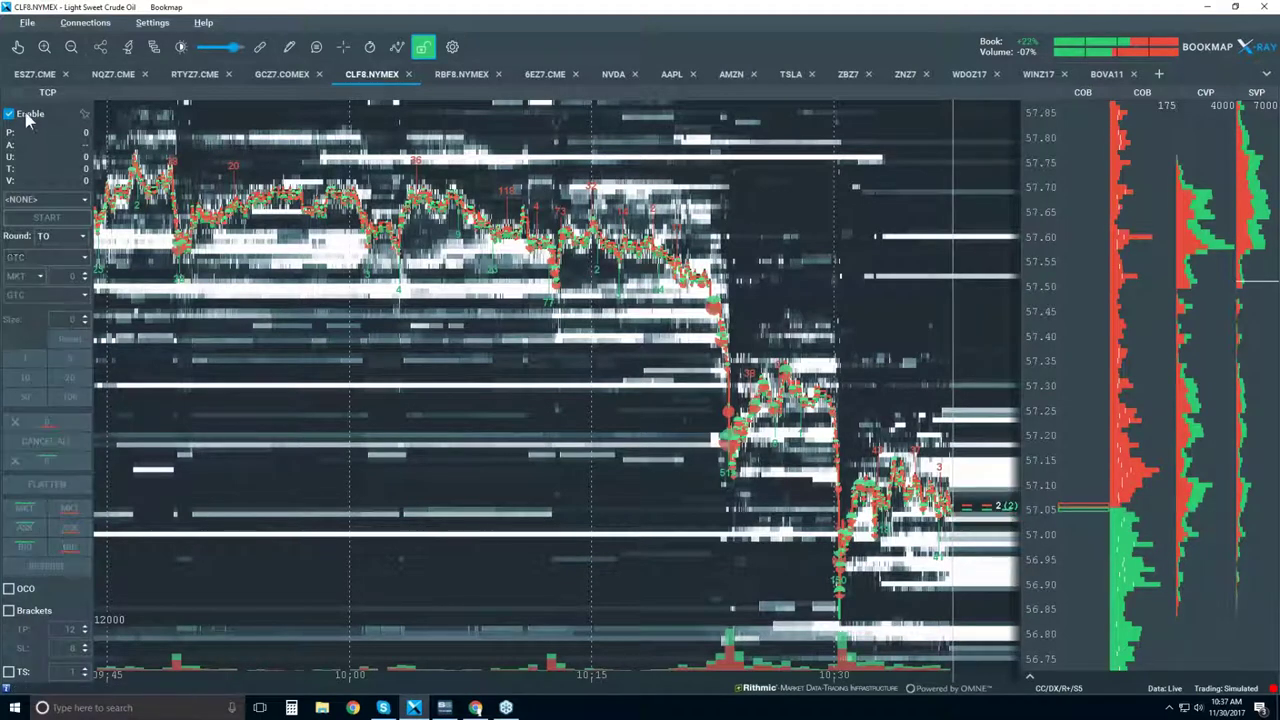
left_click(423, 47)
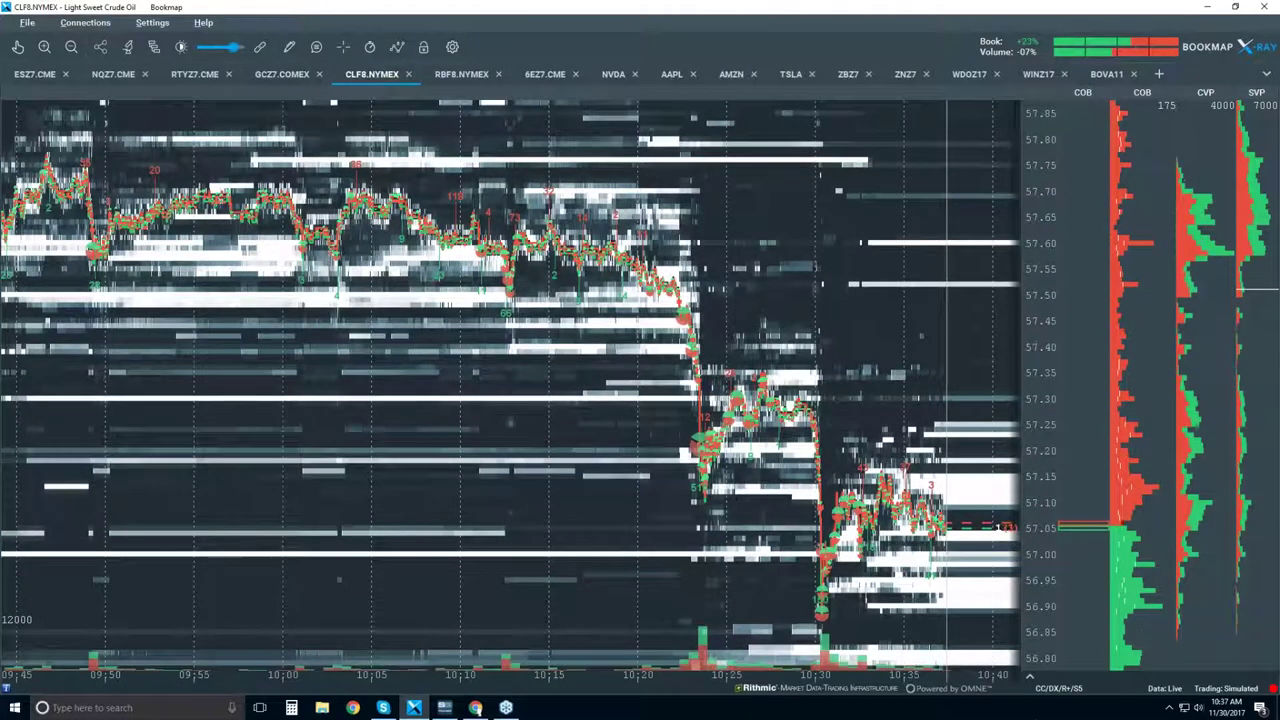
left_click(1029, 676)
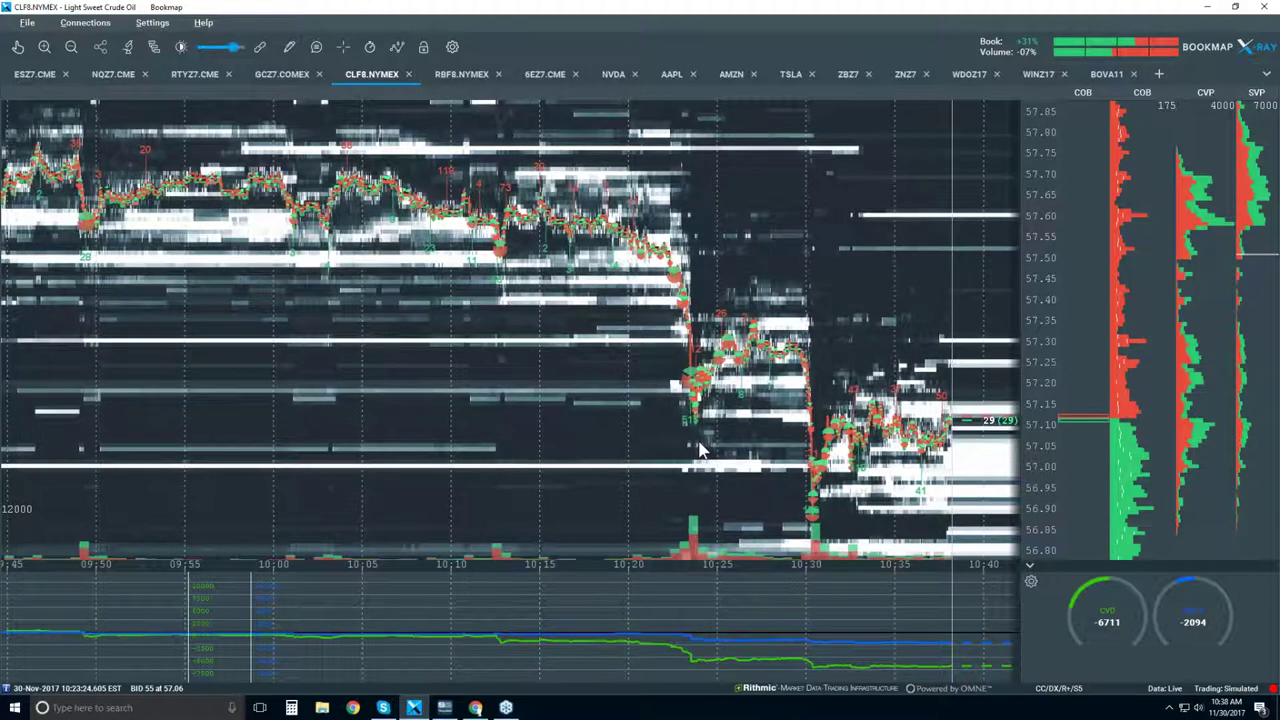
double_click(838, 18)
Scroll bookmap.com back up toward Pricing and Connectivity, then bring the crude oil heatmap back full-screen.
left_click(478, 22)
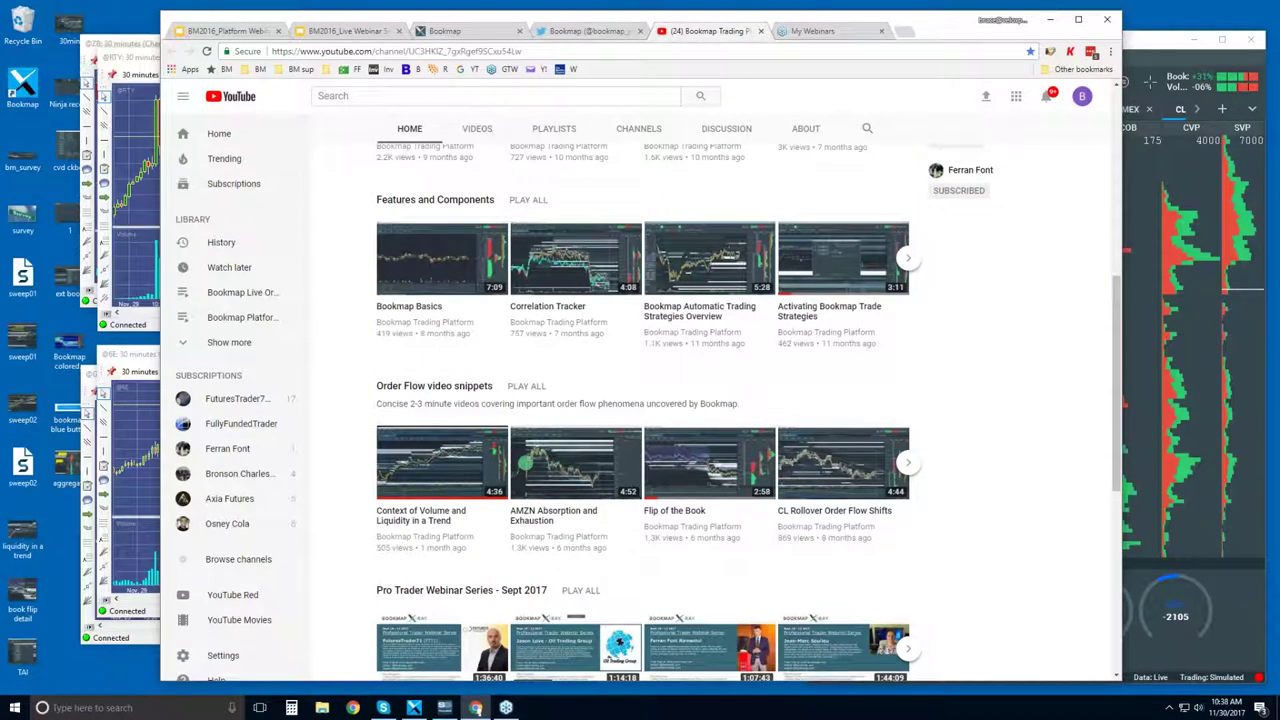
left_click(445, 31)
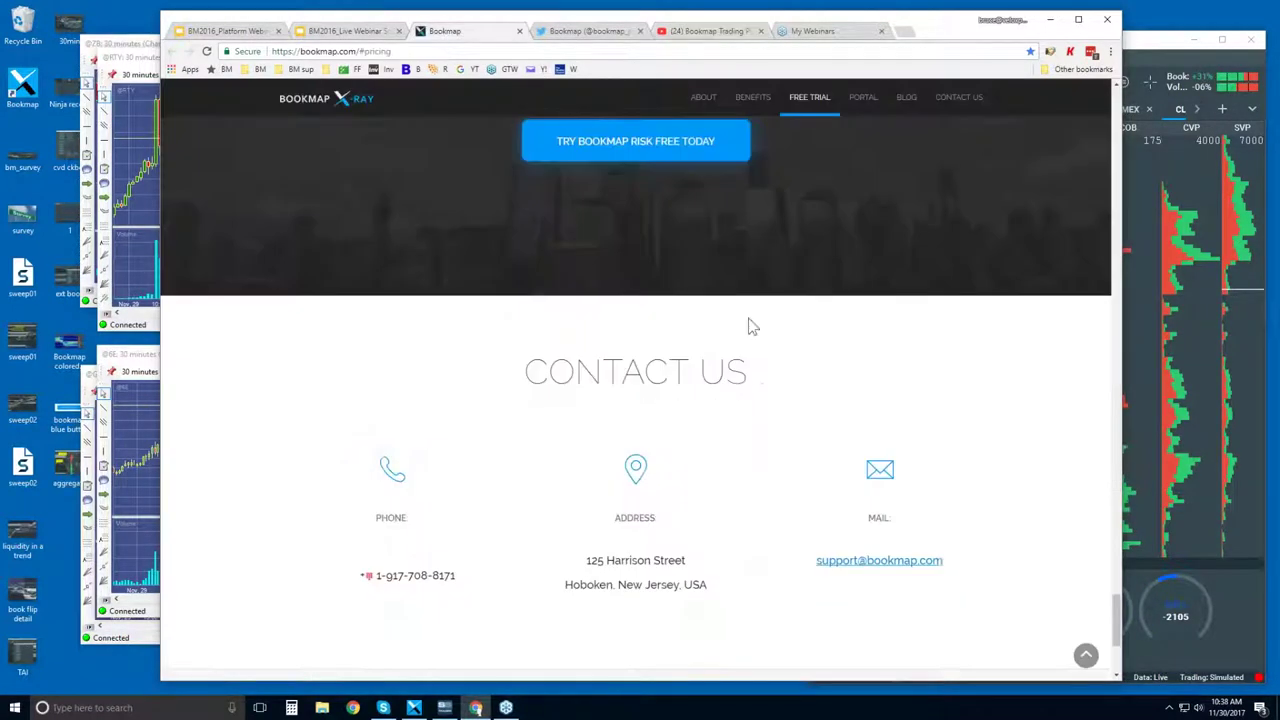
scroll(748, 318, "up", 15)
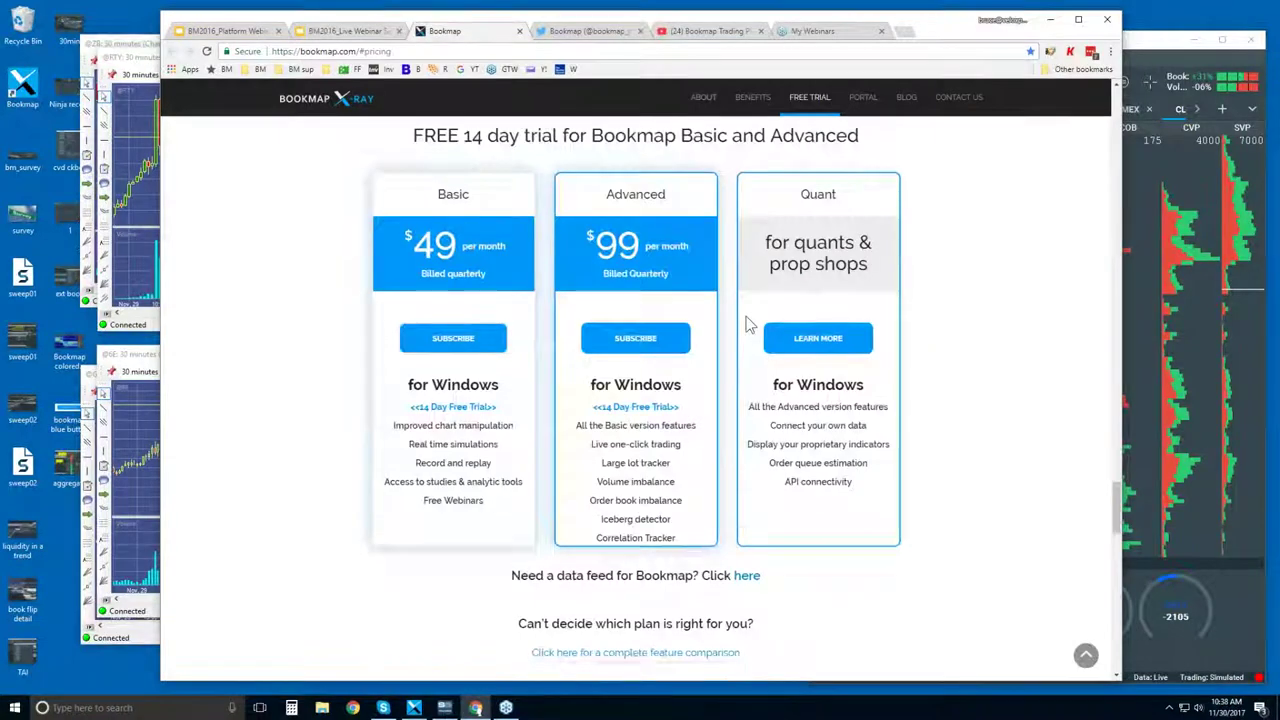
scroll(748, 324, "up", 5)
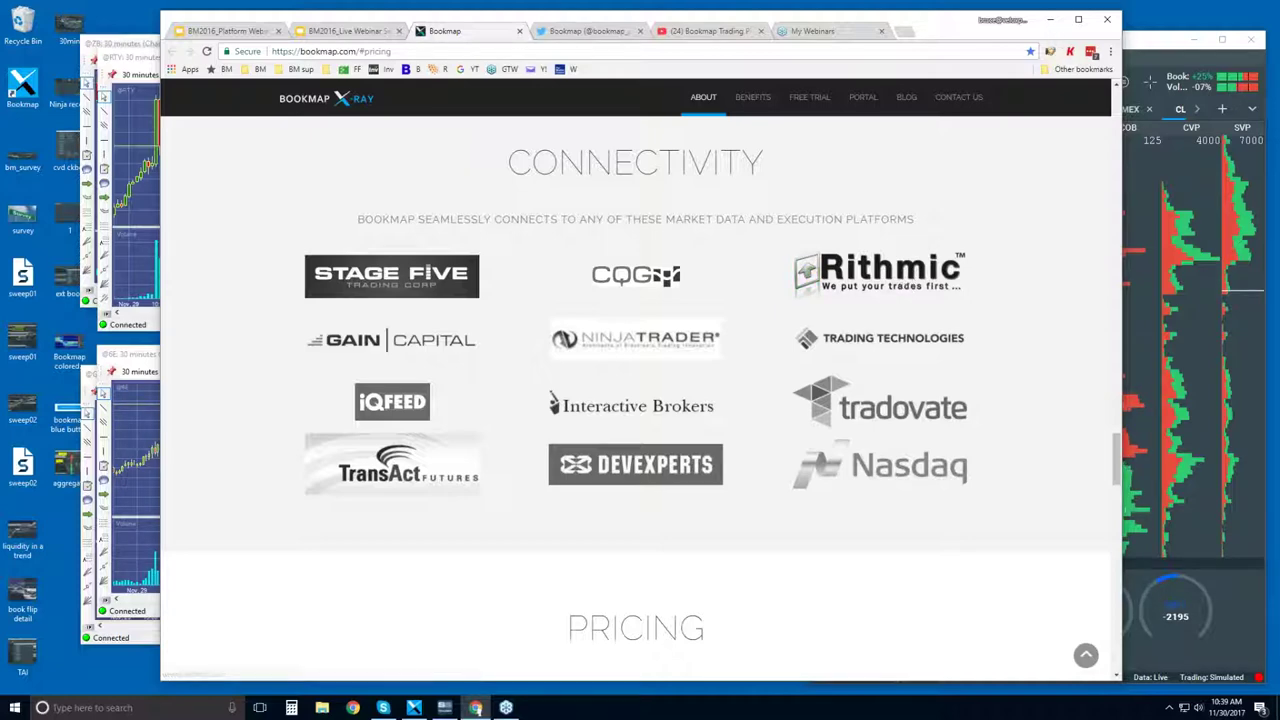
double_click(1144, 47)
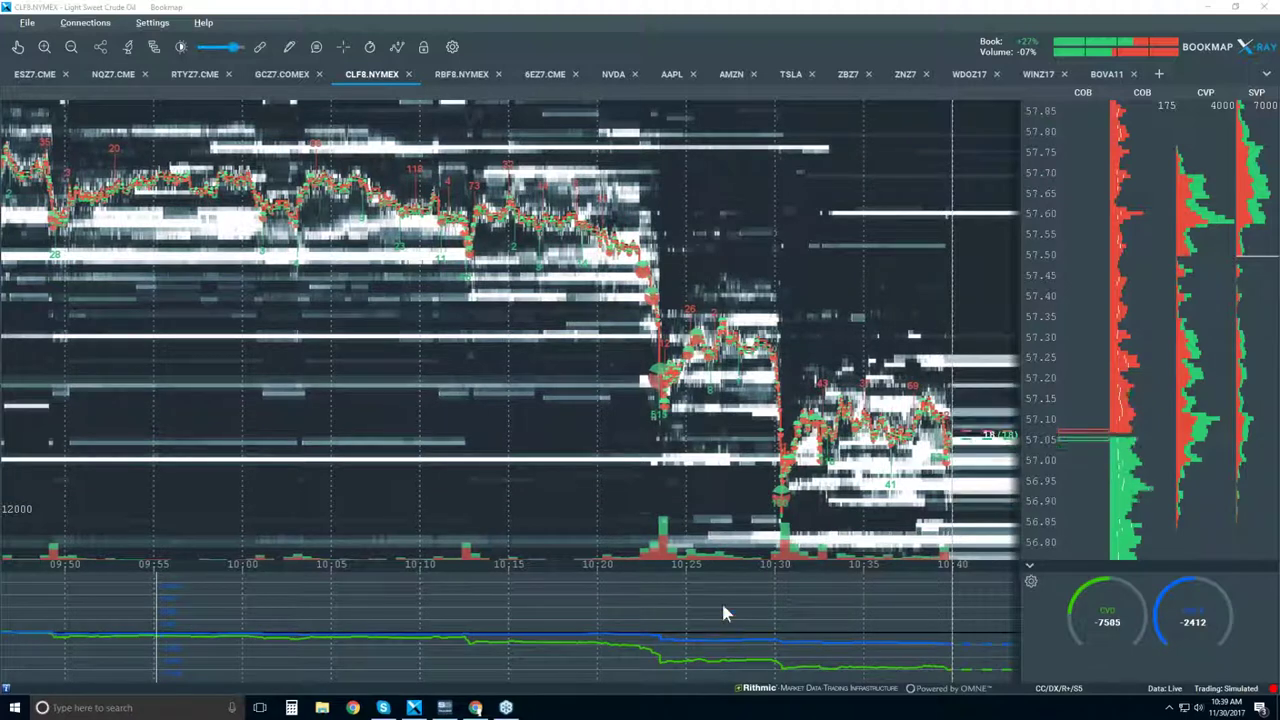
Collapse the bottom CVD indicator pane so the CLF8.NYMEX heatmap reaches the time axis.
left_click(1029, 565)
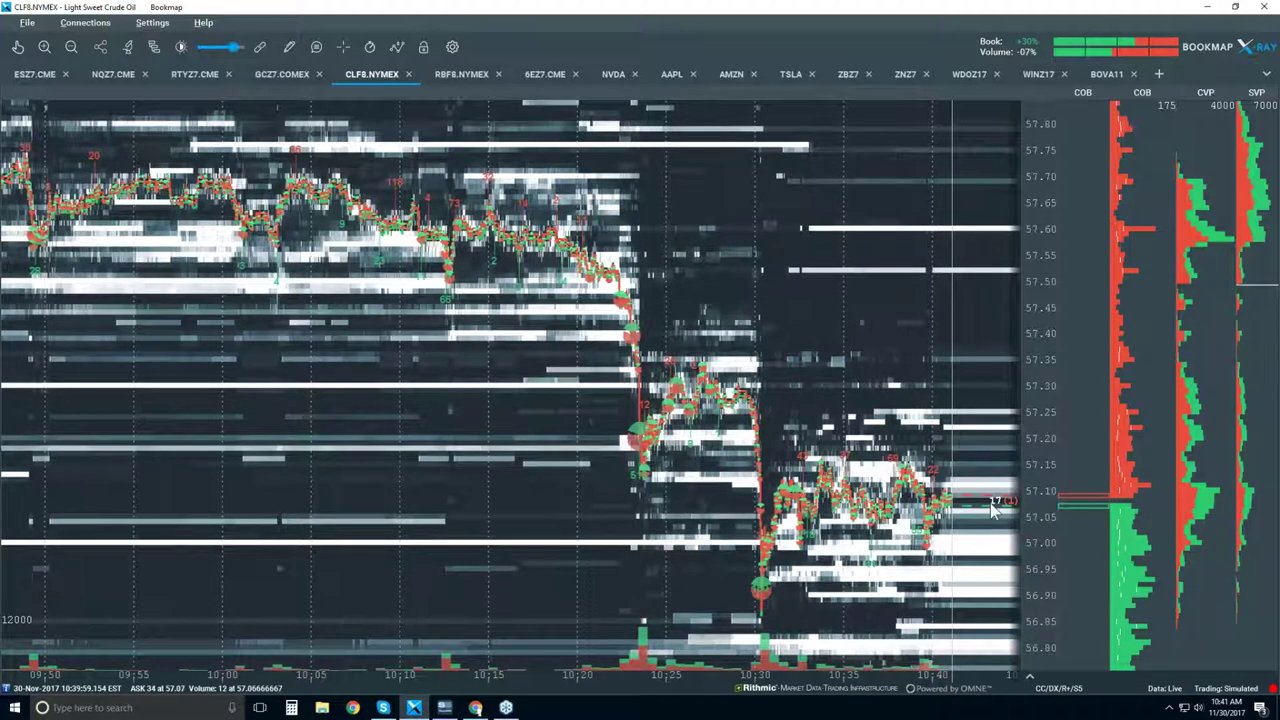
Turn on candlesticks, switch Volume Dots, Indicators and Extended heatmap Off, and zoom the time axis out.
left_click(397, 47)
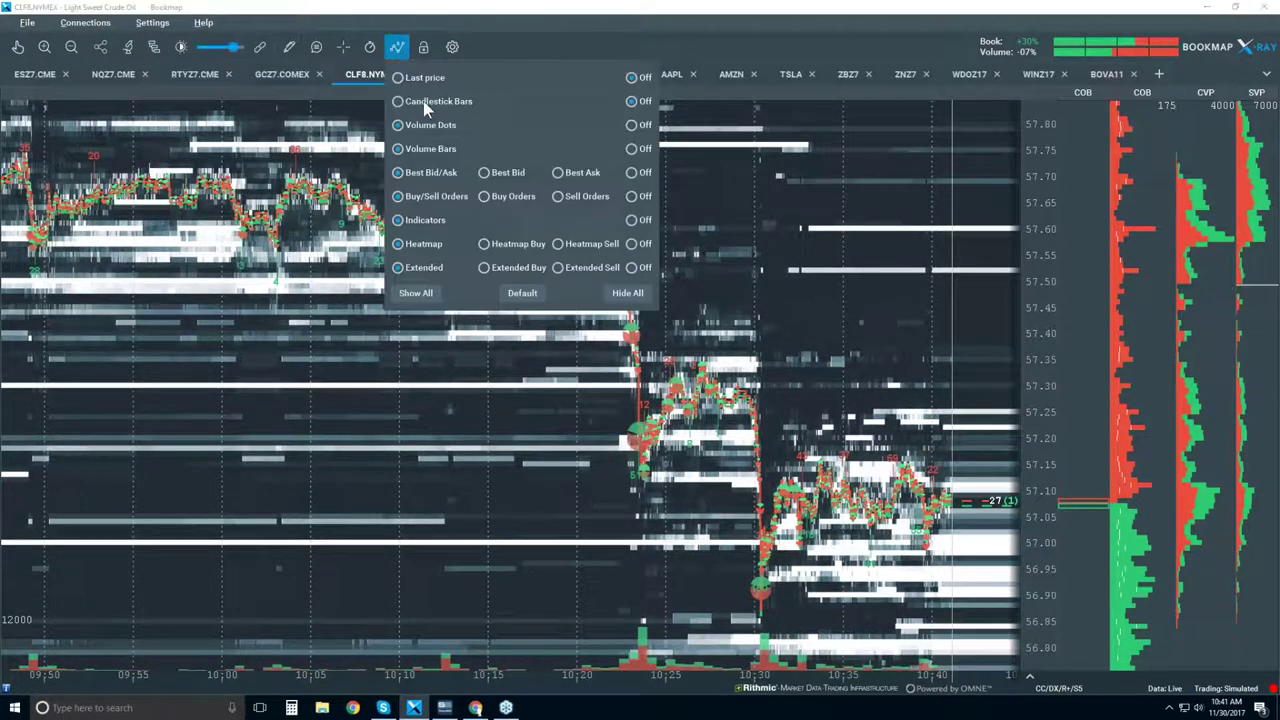
left_click(439, 102)
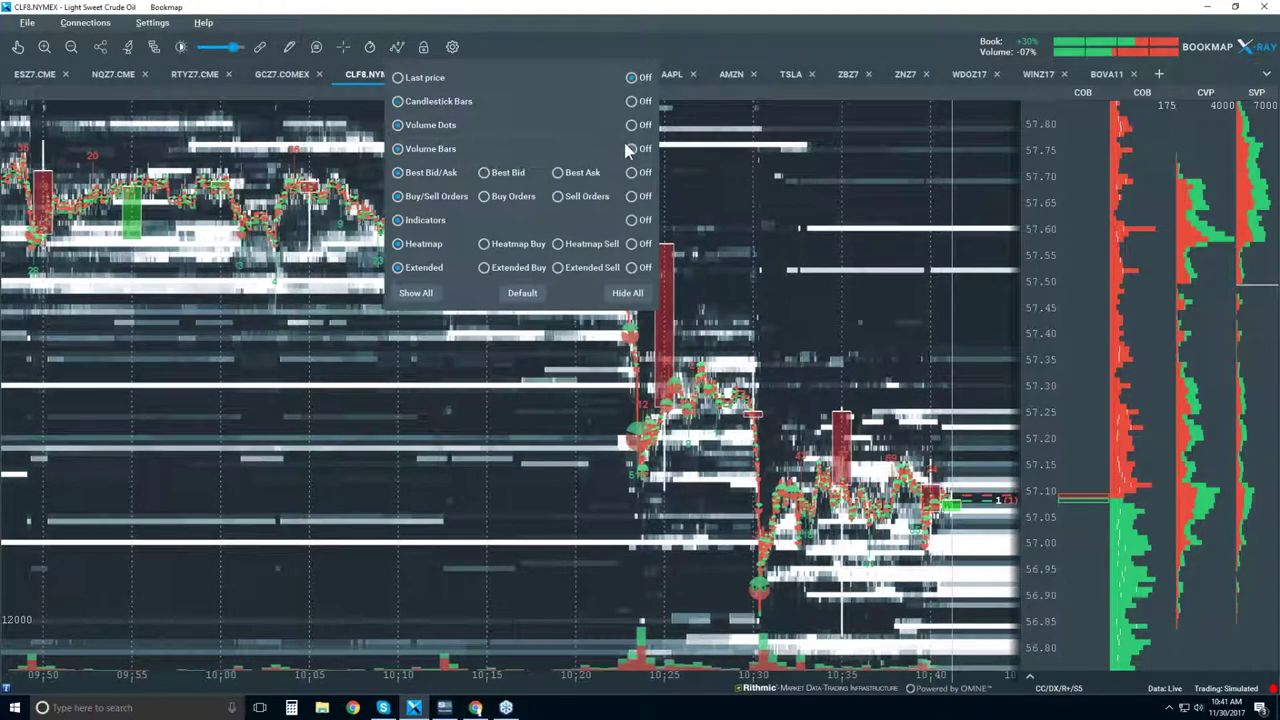
left_click(631, 124)
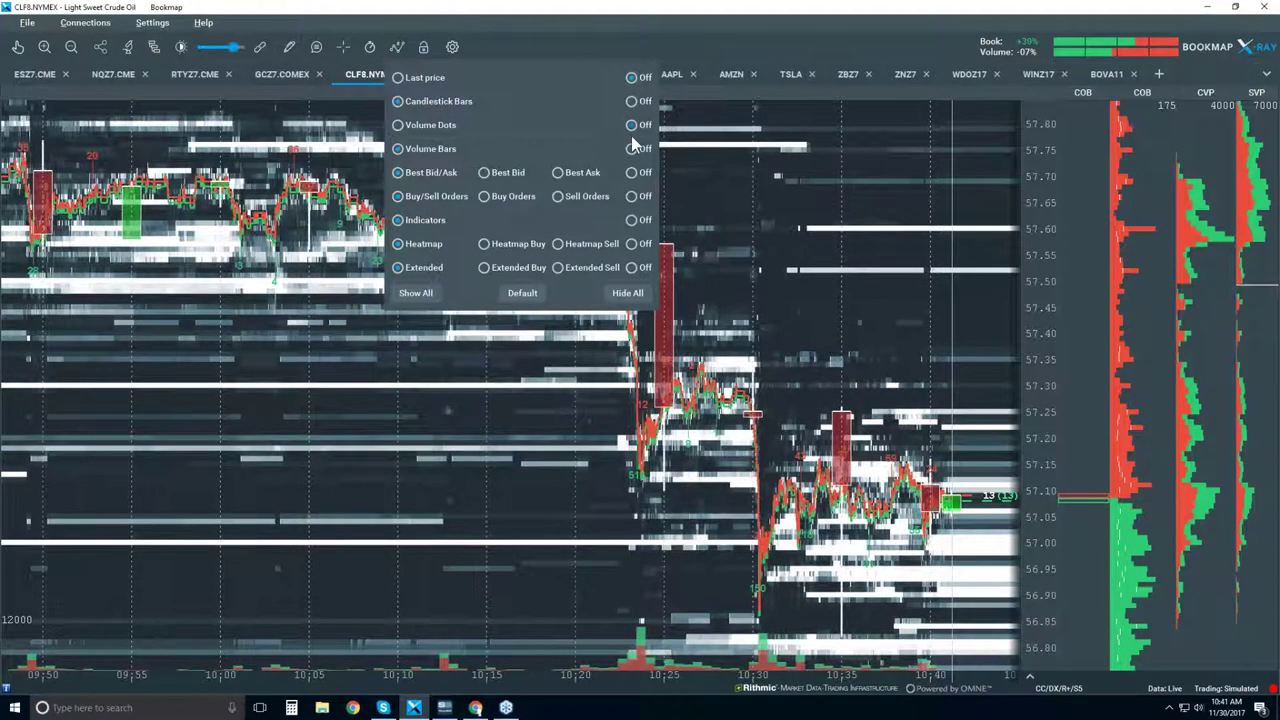
left_click(633, 222)
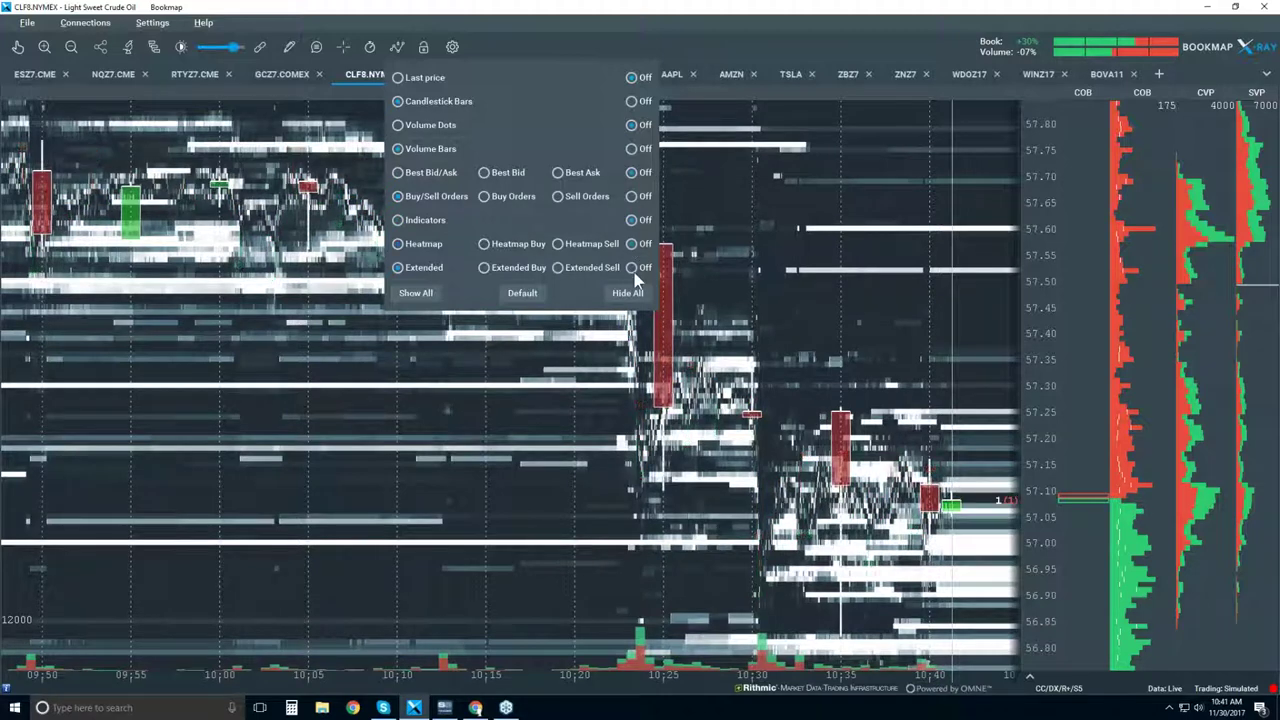
left_click(631, 267)
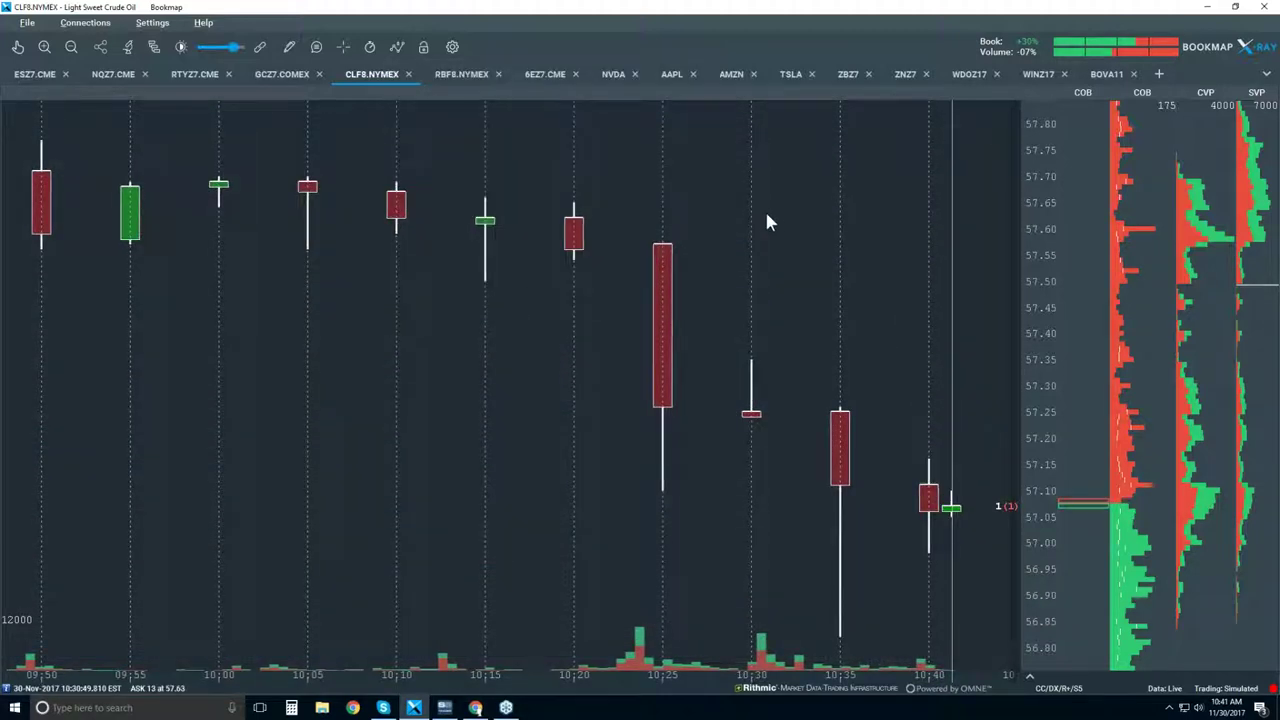
scroll(766, 216, "down", 4)
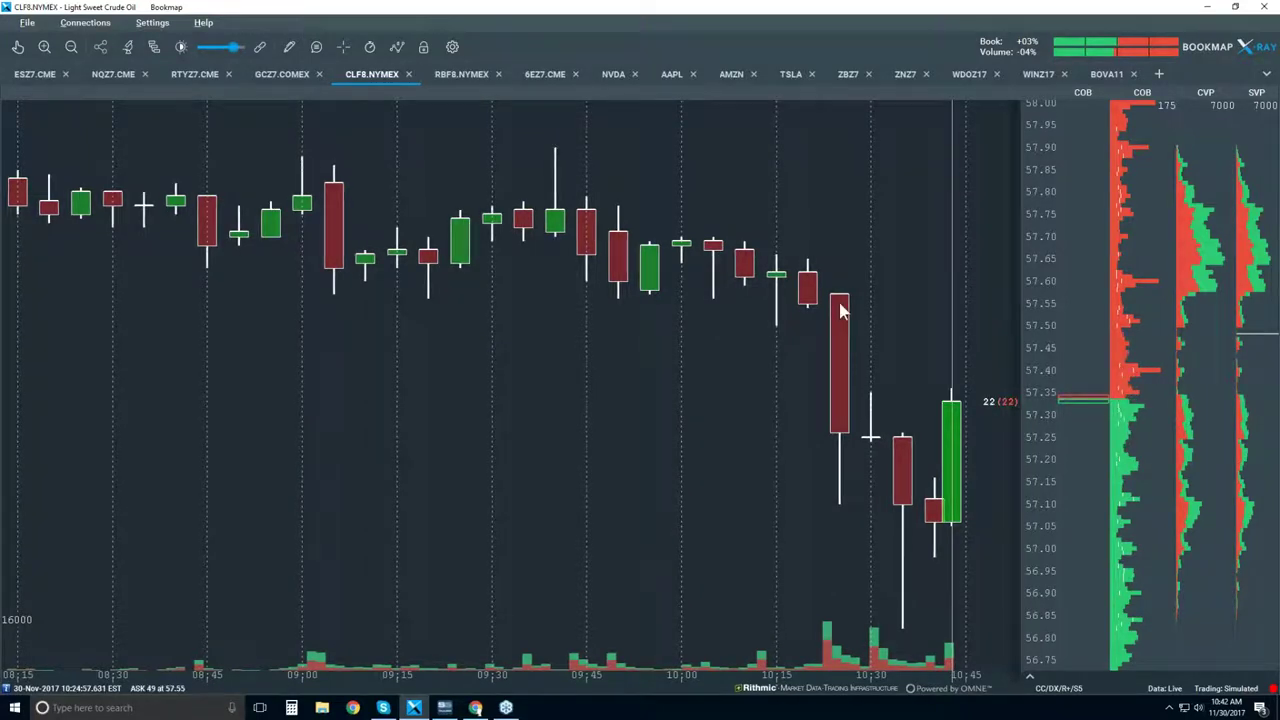
Enable Best Bid/Ask in the visible components list to overlay the red and green lines.
left_click(397, 47)
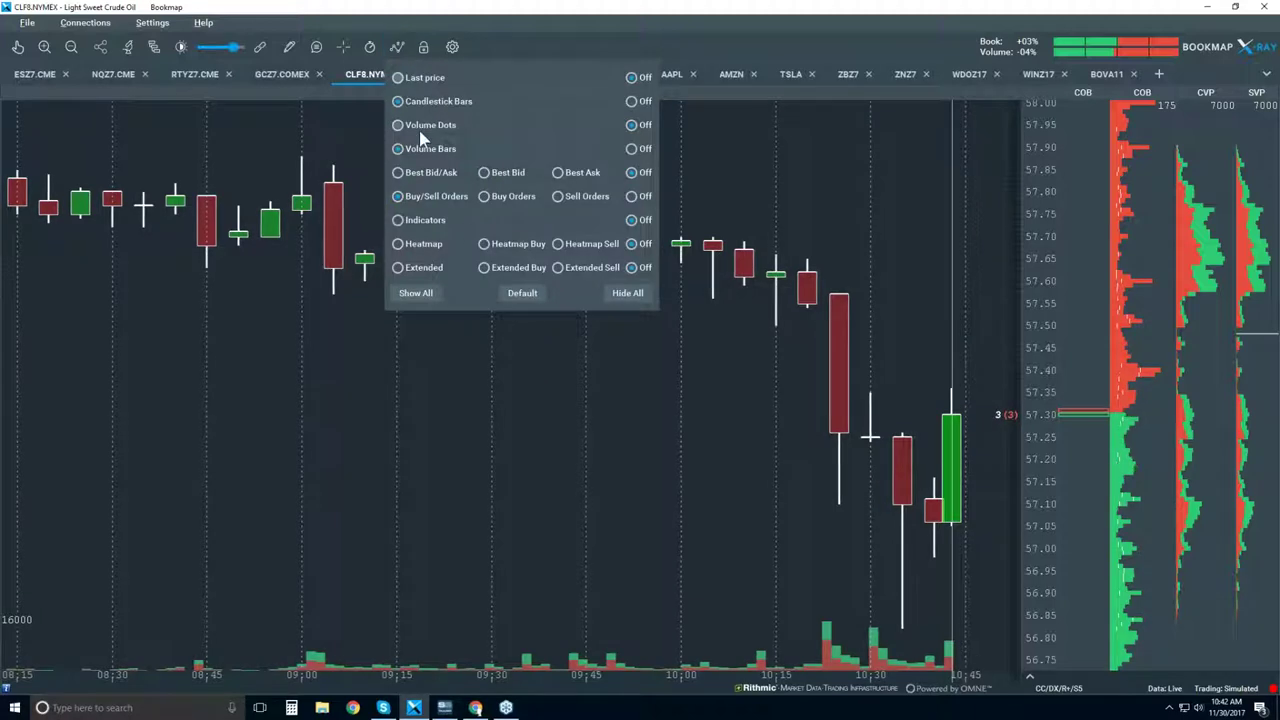
left_click(414, 174)
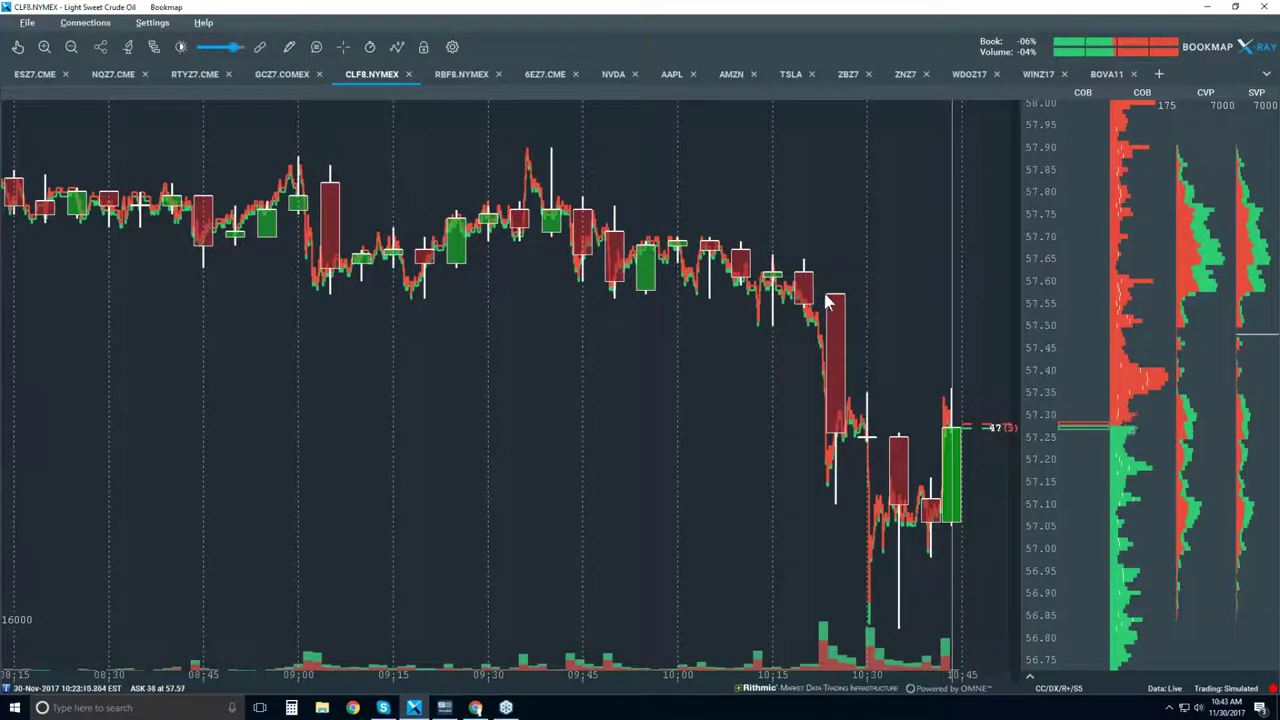
Zoom the time axis to about 09:30–10:45 and compress the price scale to 56.75–58.10.
scroll(790, 337, "up", 3)
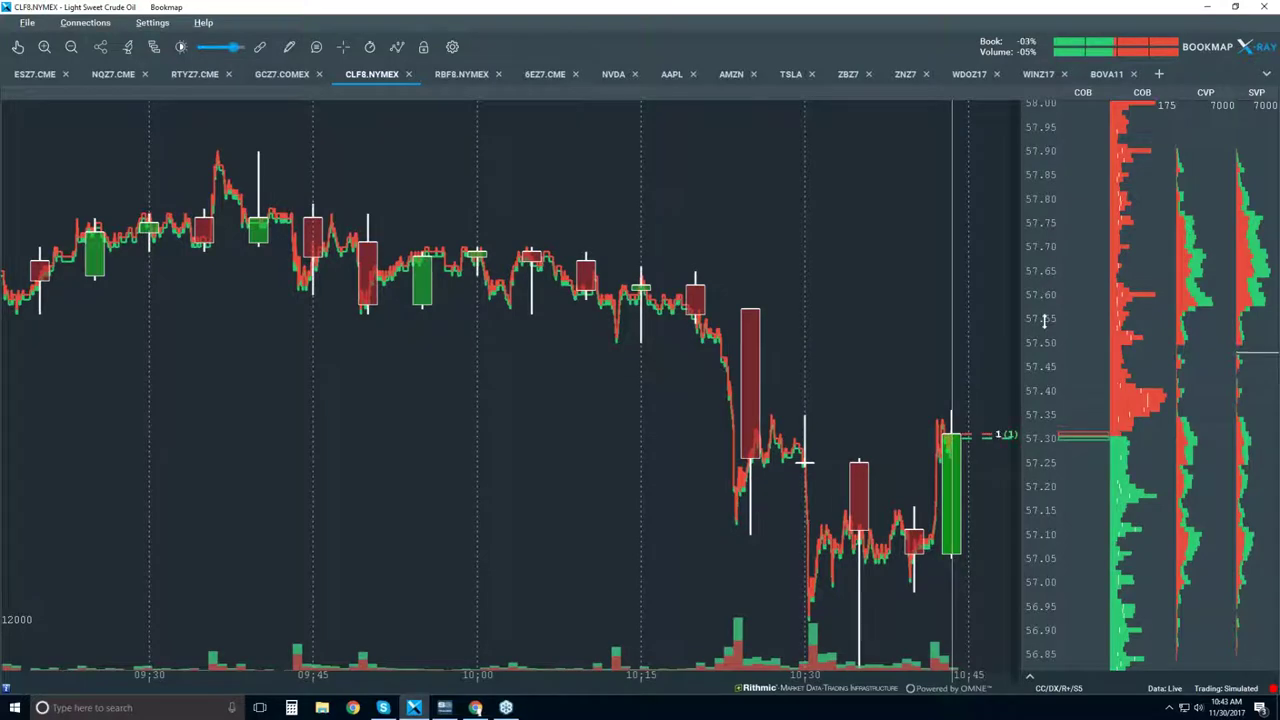
left_click_drag(1043, 320, 925, 482)
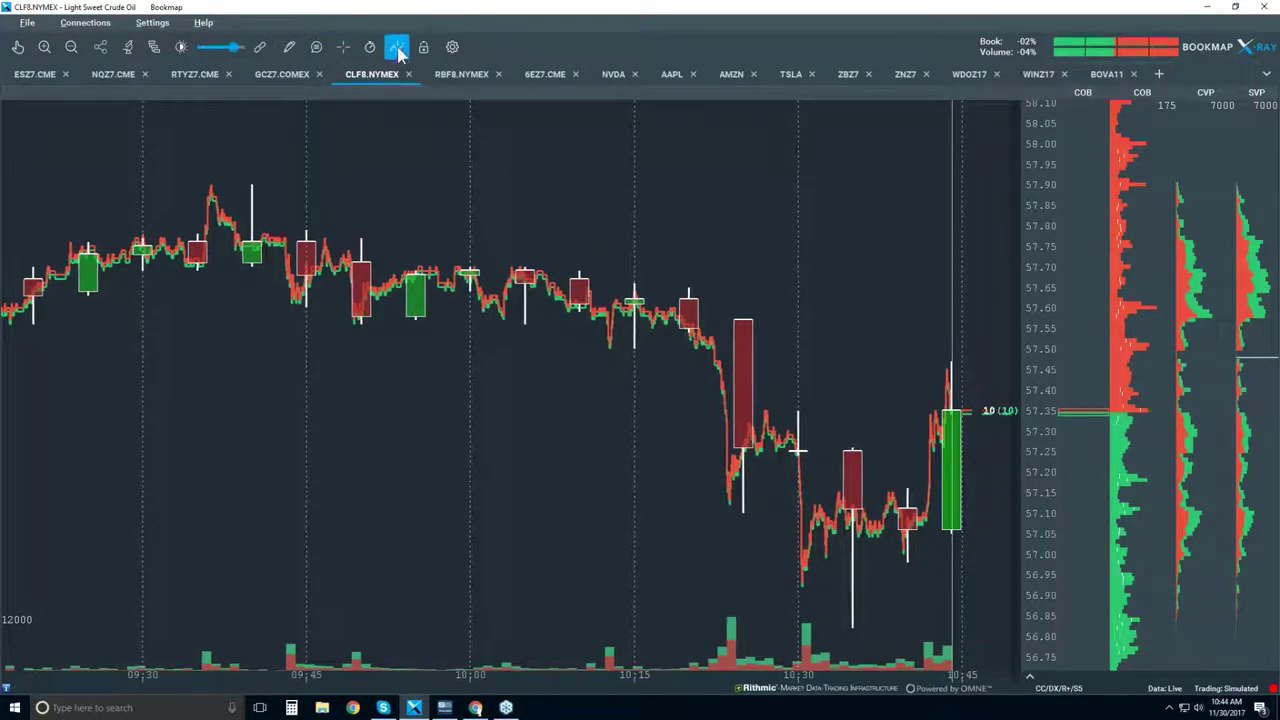
Choose the Horizontal line drawing tool and place a yellow line at about 57.12.
left_click(289, 46)
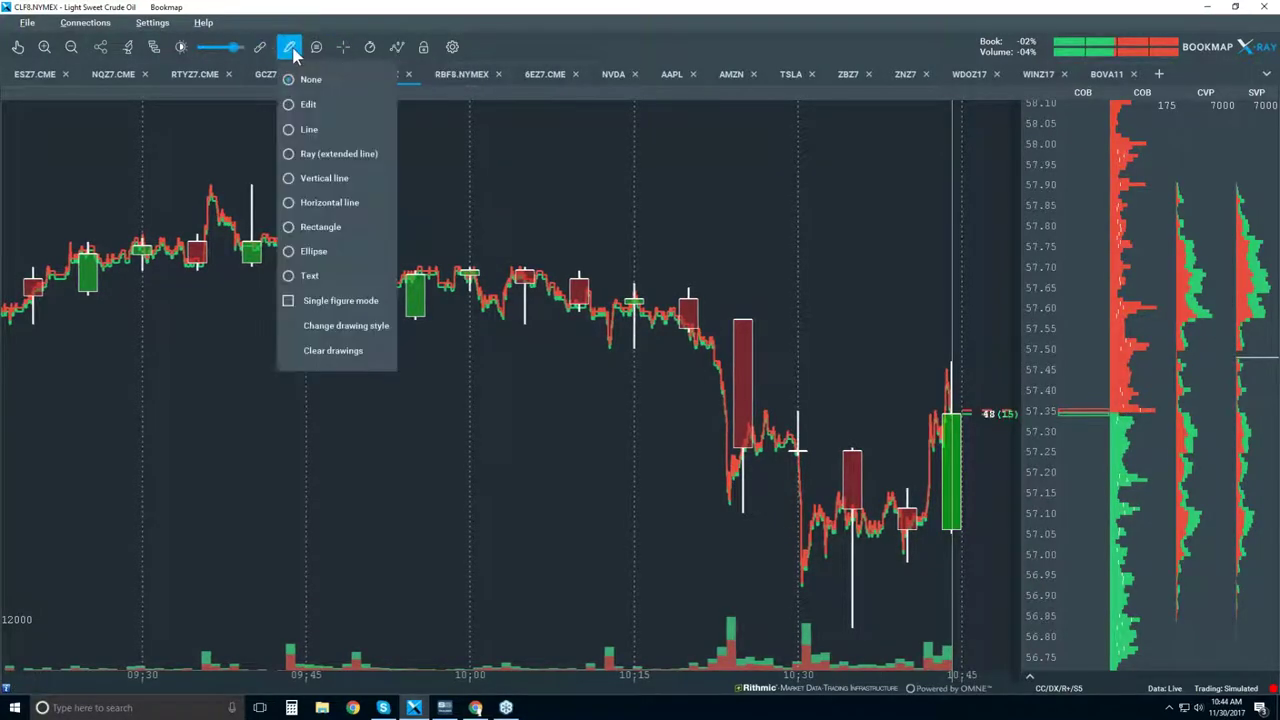
left_click(336, 204)
left_click(720, 503)
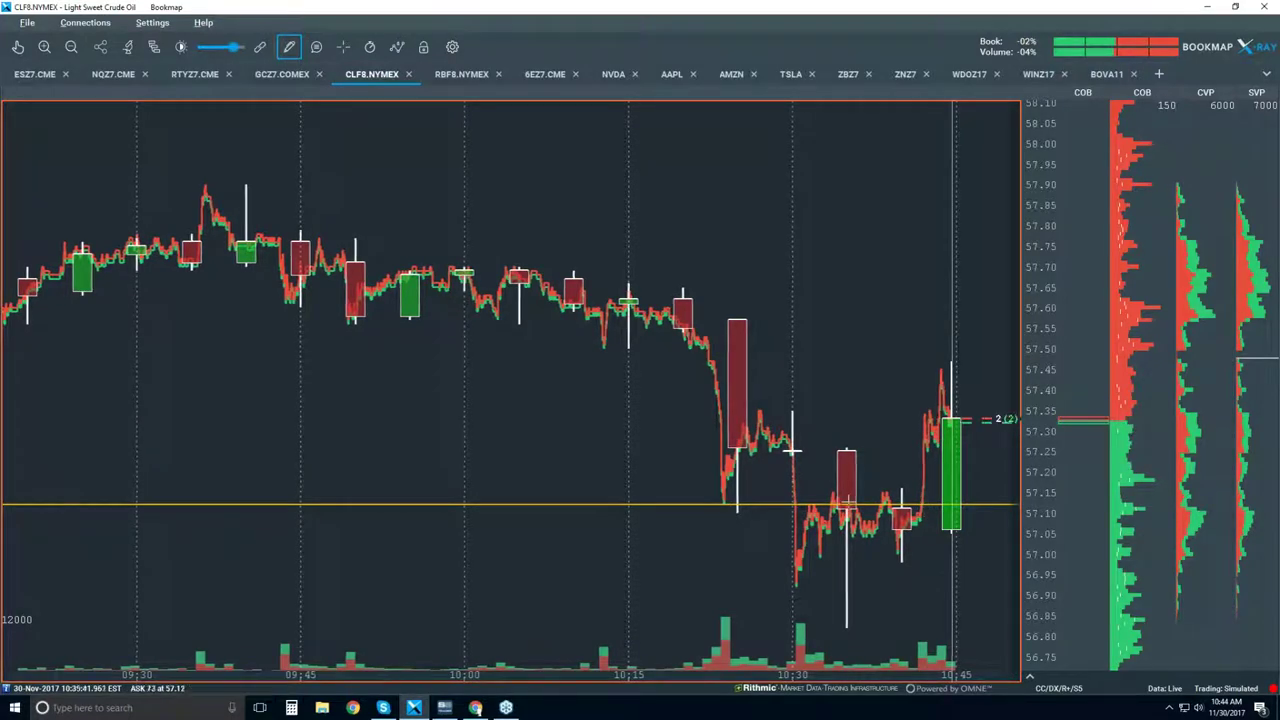
Set the drawing tool to None to leave drawing mode.
left_click(289, 47)
left_click(310, 81)
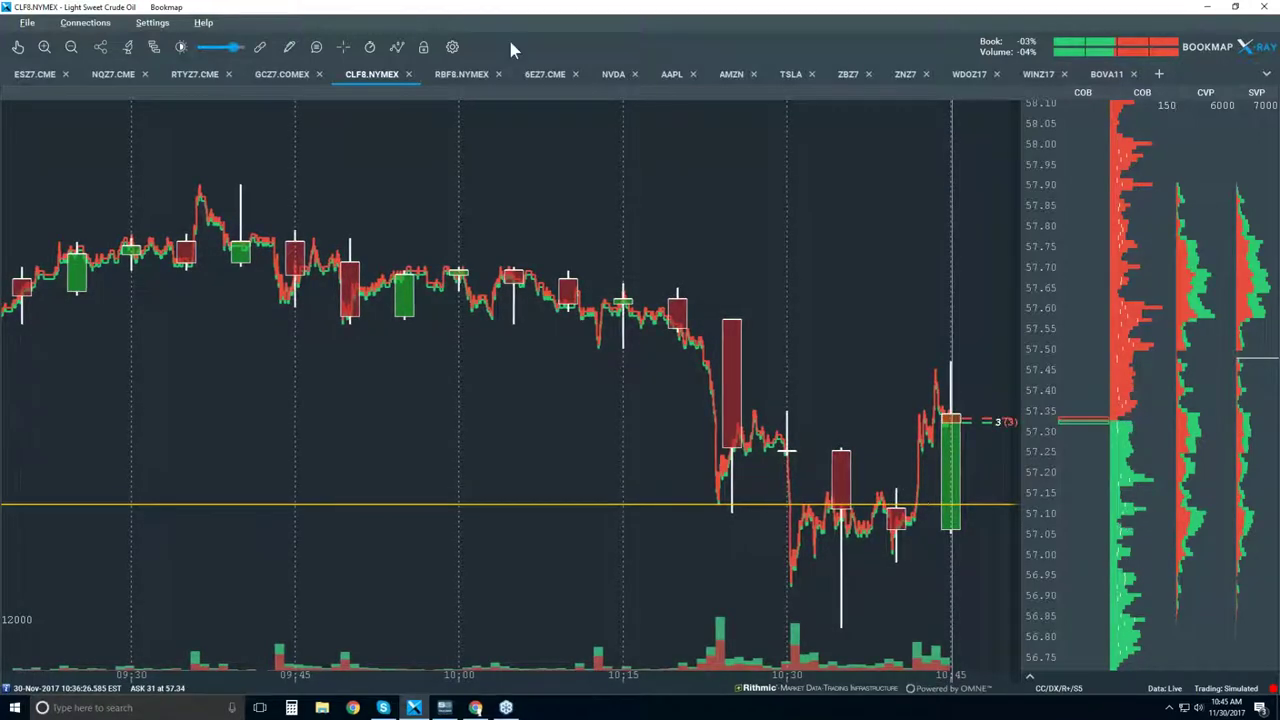
Switch Volume Dots on in the visible chart components list.
left_click(396, 47)
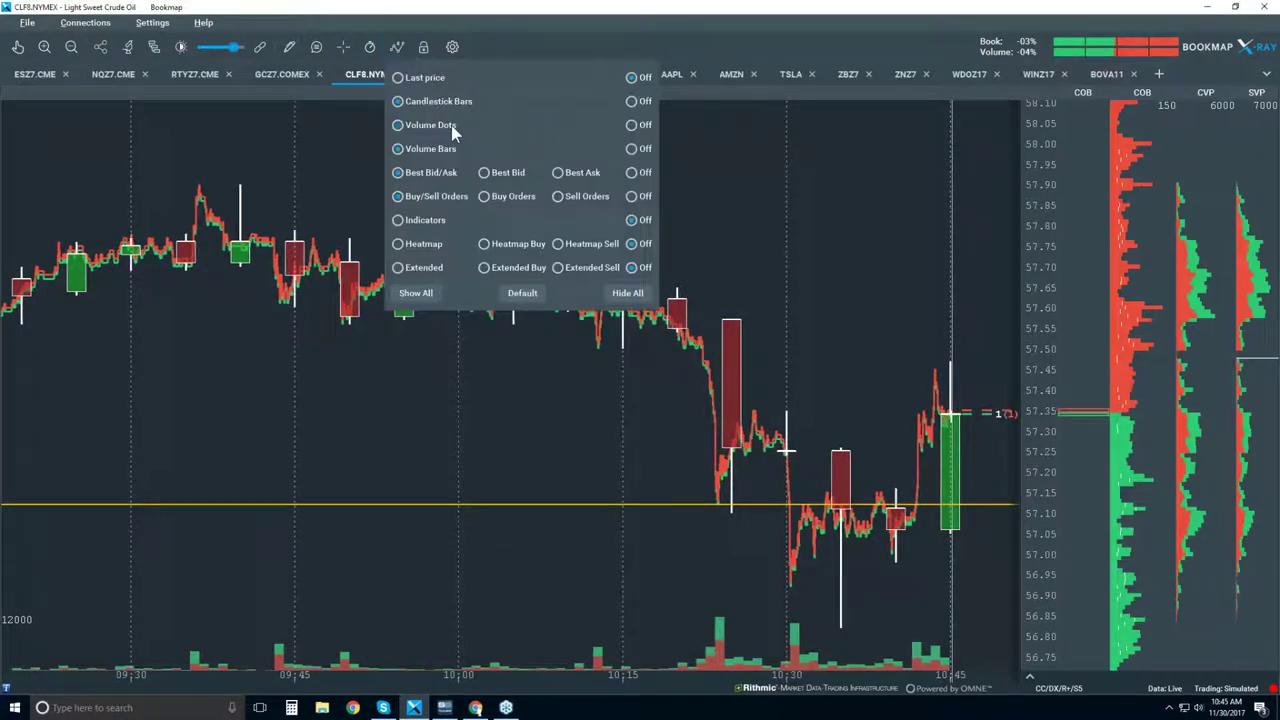
left_click(451, 125)
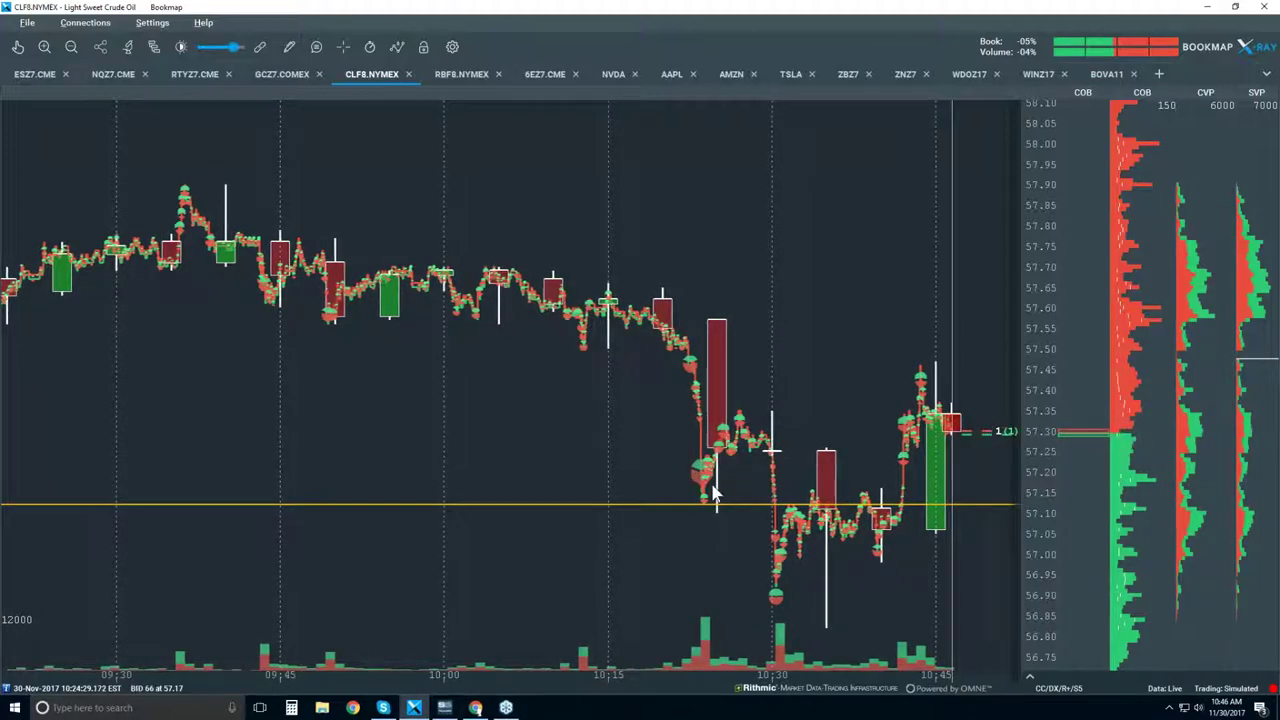
With the hand tool, zoom the time axis into the 10:23:39 drop down to tick level.
left_click(18, 47)
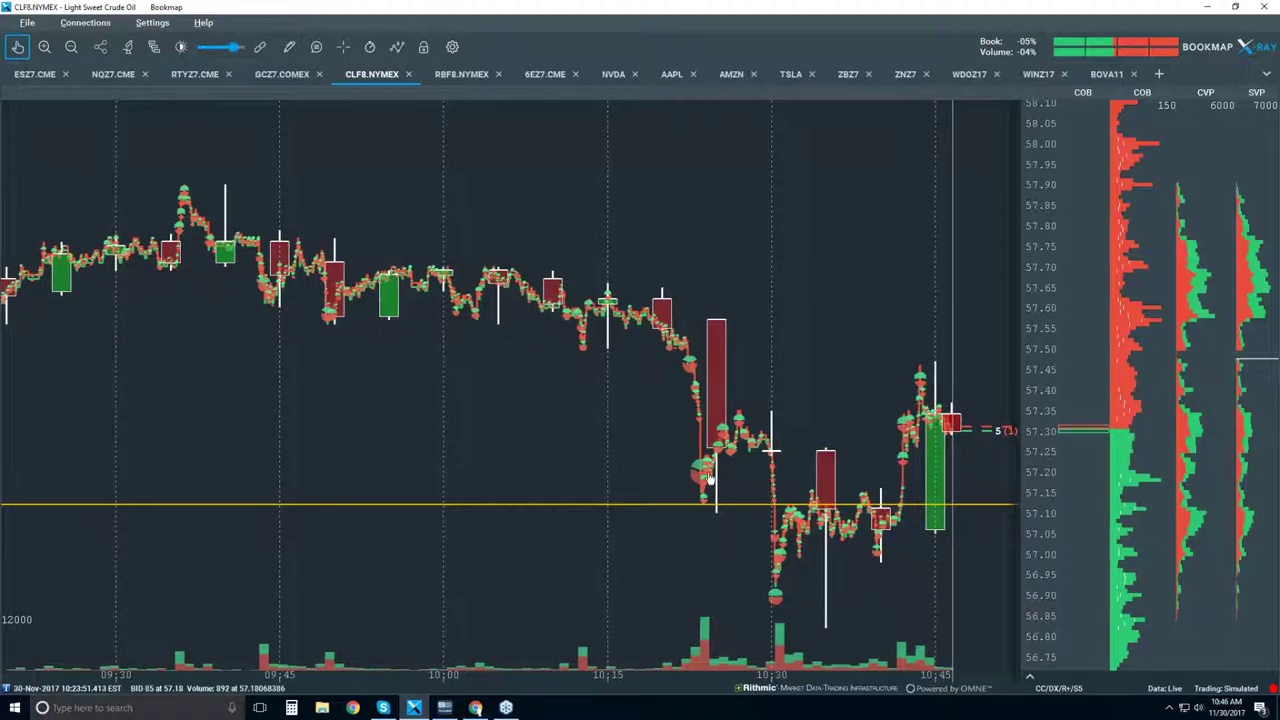
scroll(710, 469, "up", 1)
scroll(712, 431, "up", 1)
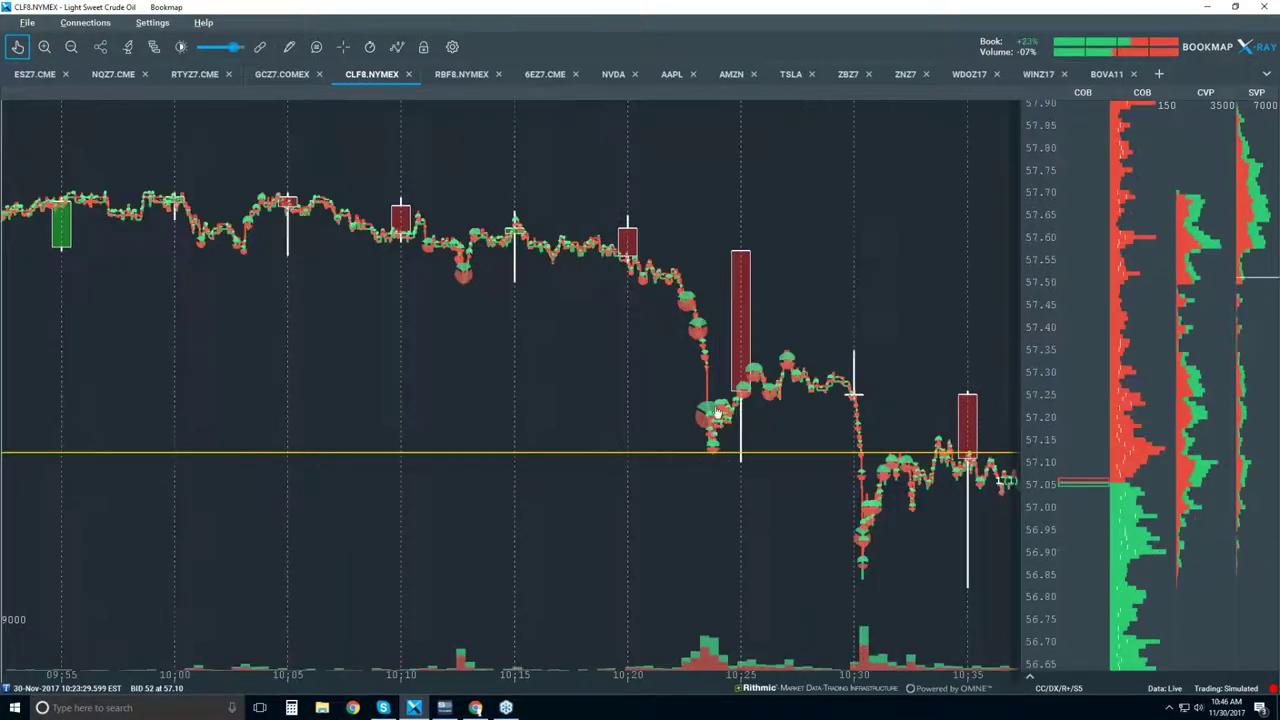
scroll(716, 404, "up", 2)
scroll(730, 449, "up", 2)
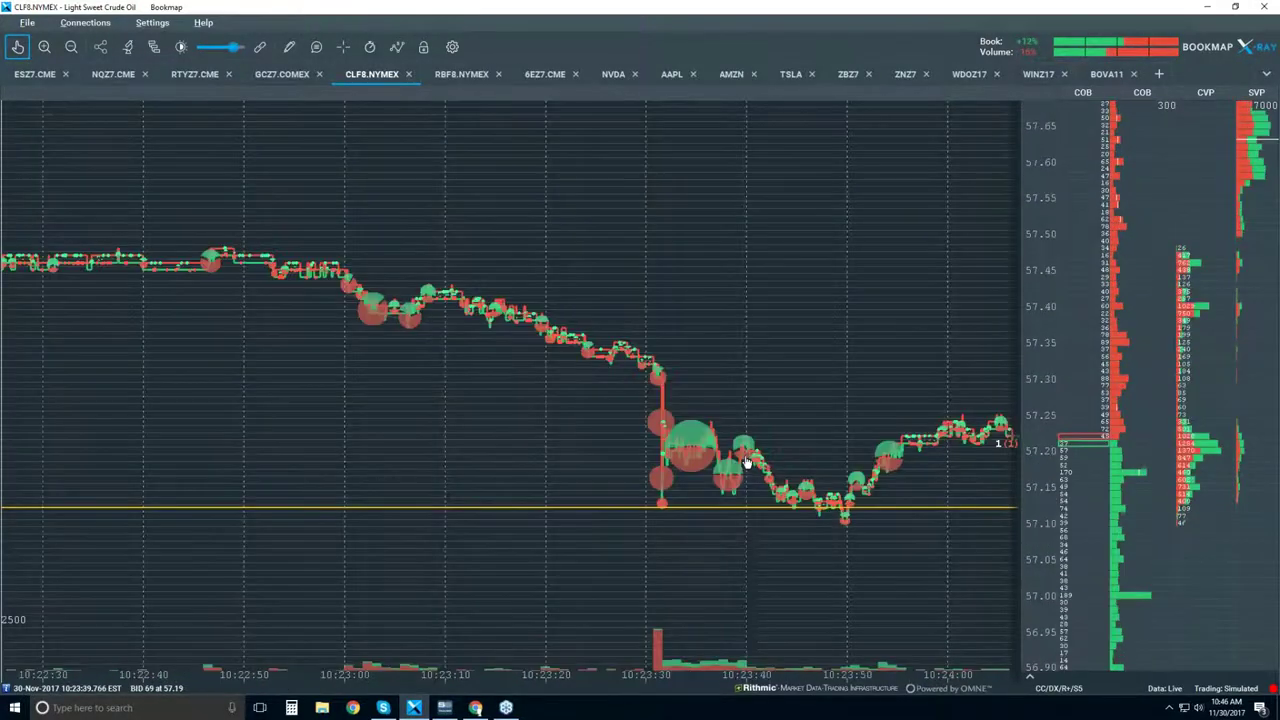
scroll(740, 468, "up", 1)
scroll(740, 468, "up", 5)
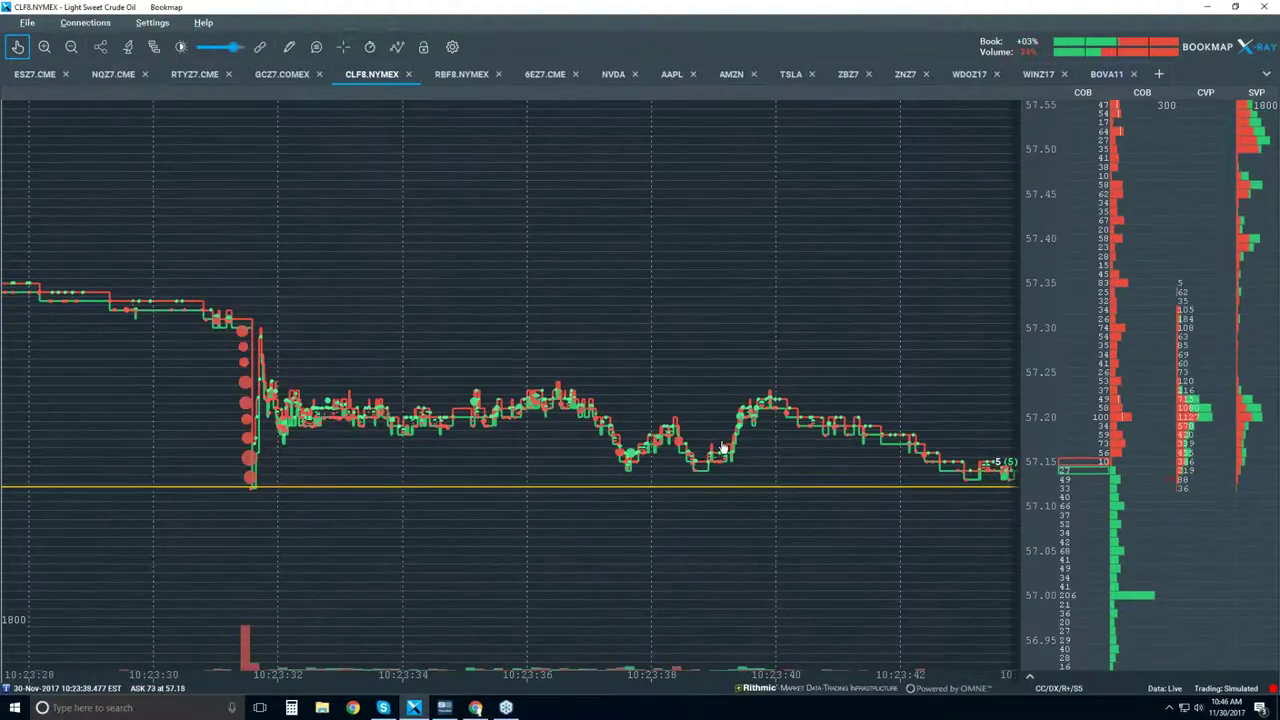
scroll(740, 420, "up", 5)
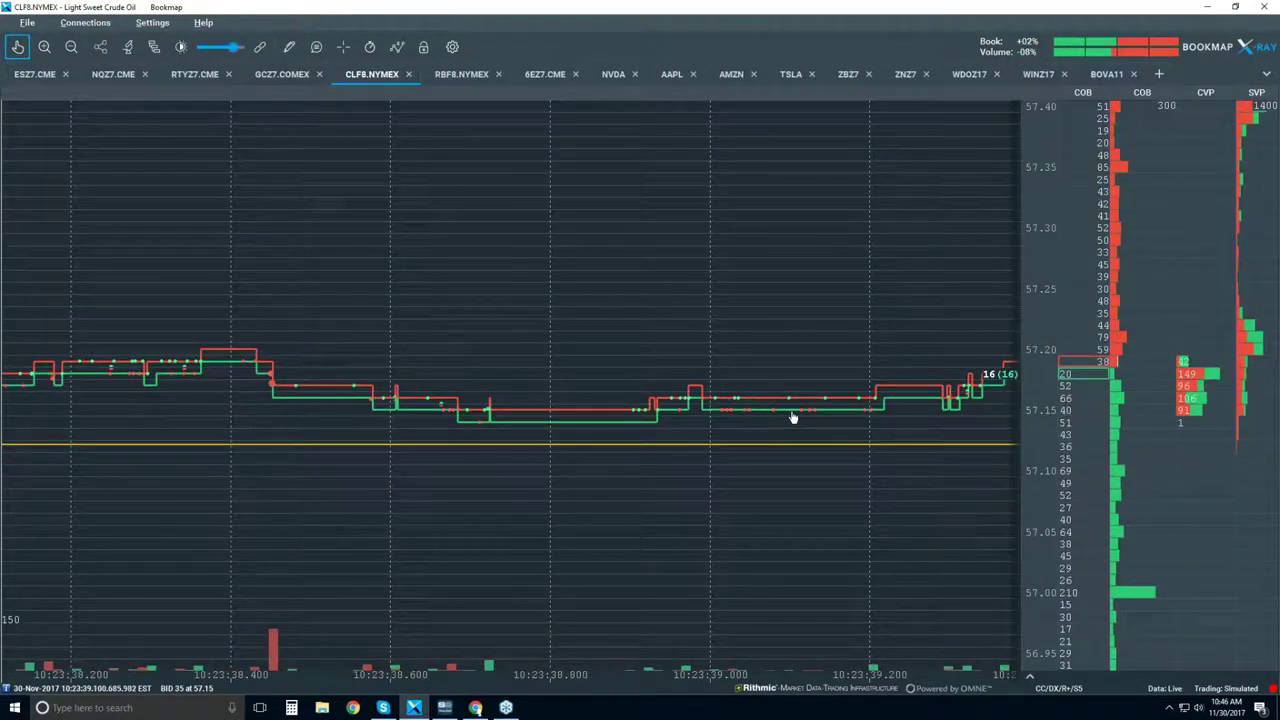
scroll(805, 400, "up", 3)
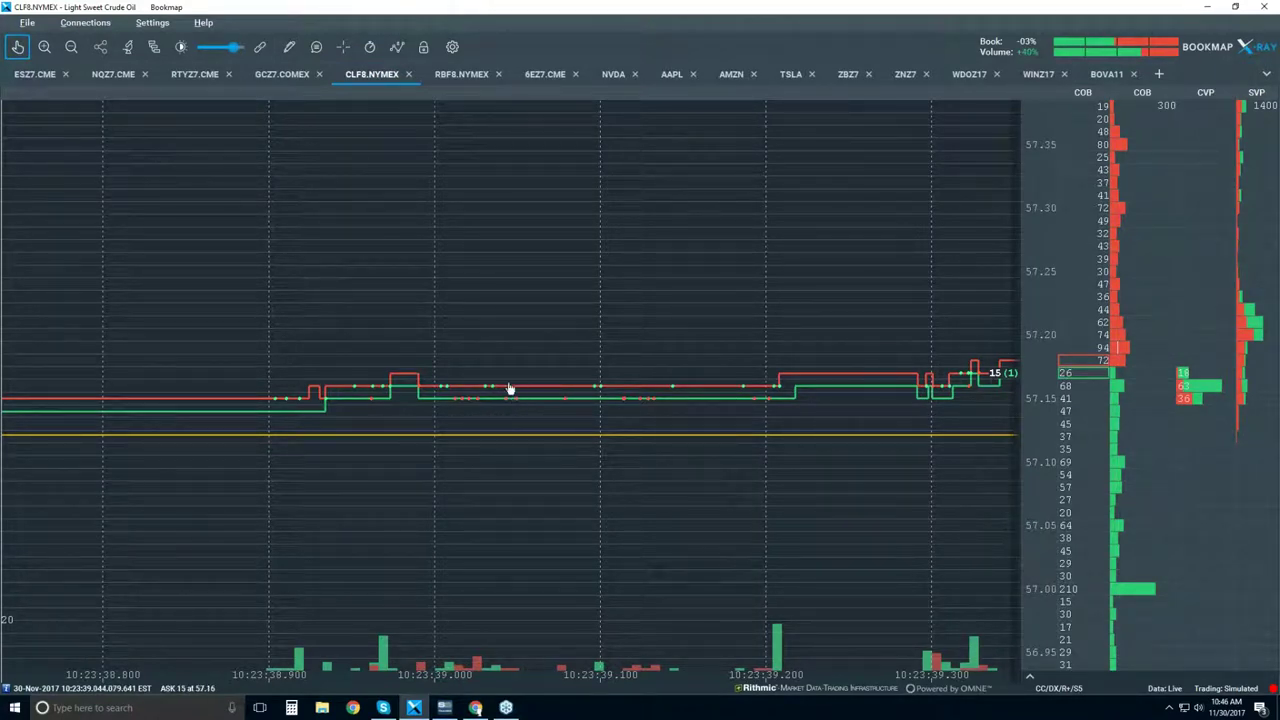
Clear all drawings from the CLF8.NYMEX chart and confirm the removal.
left_click(289, 47)
left_click(346, 350)
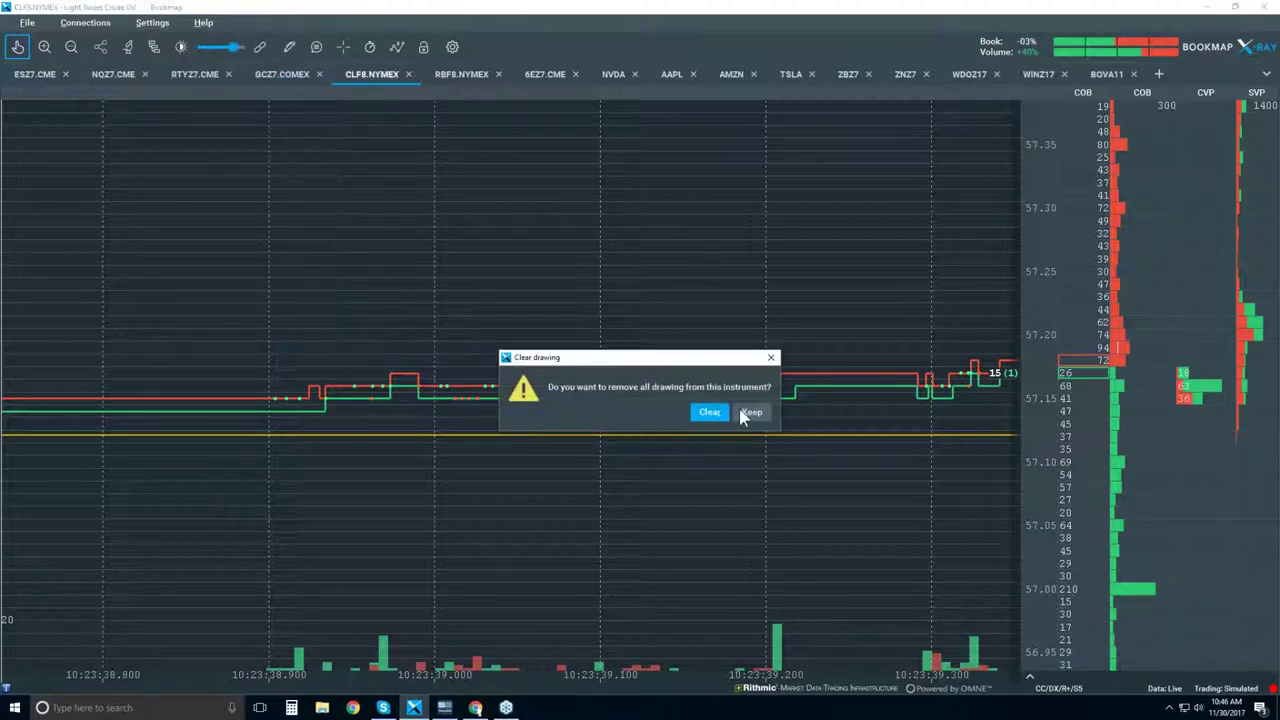
left_click(708, 412)
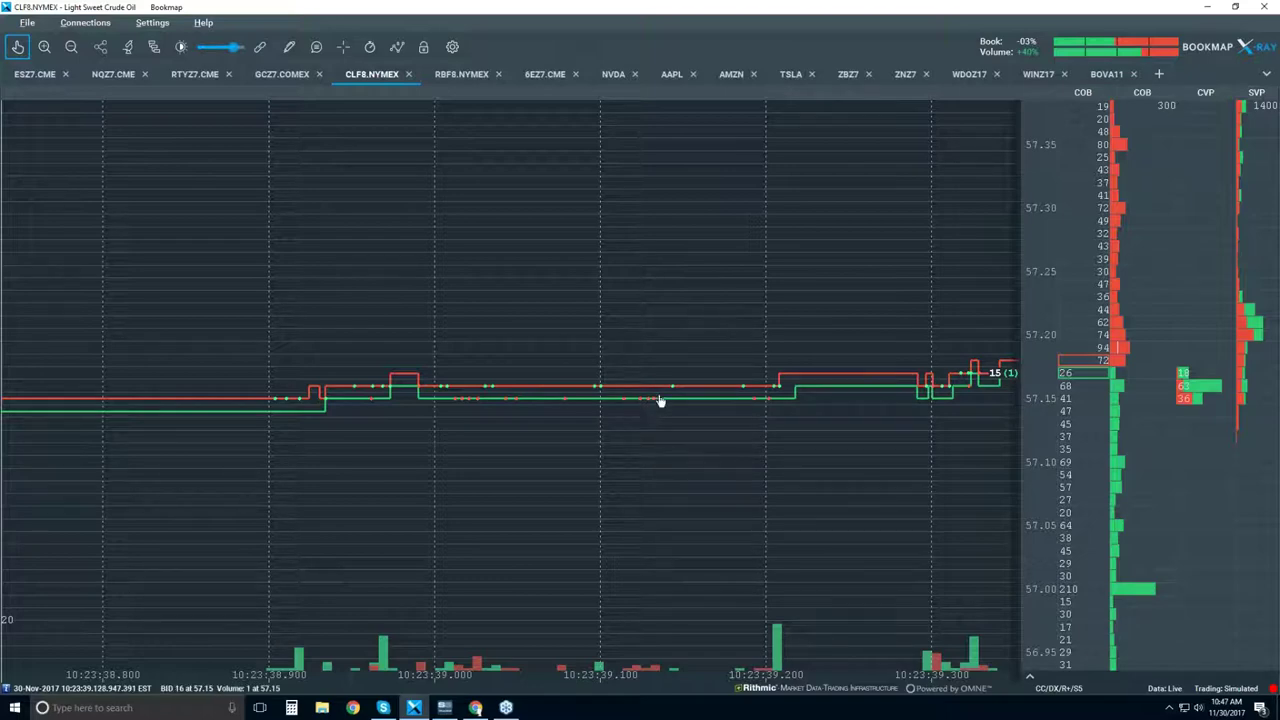
Zoom the time axis further in, down to microsecond resolution.
scroll(650, 407, "up", 5)
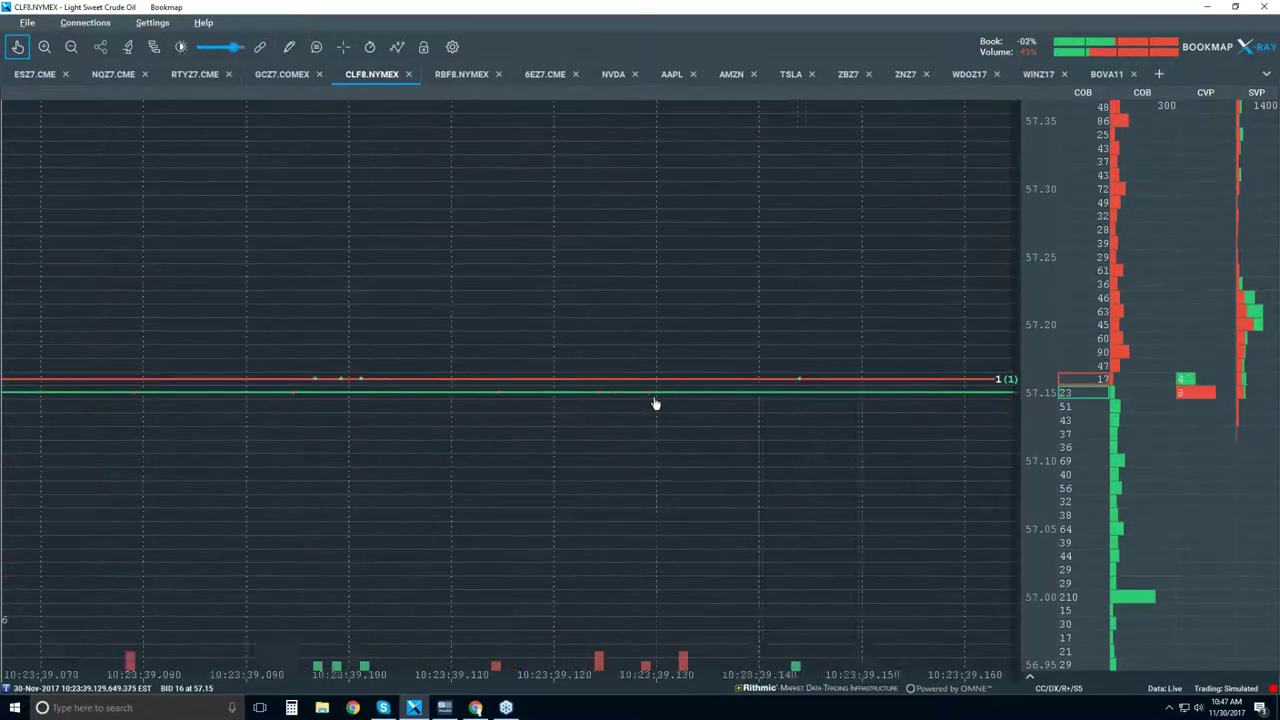
scroll(648, 402, "up", 5)
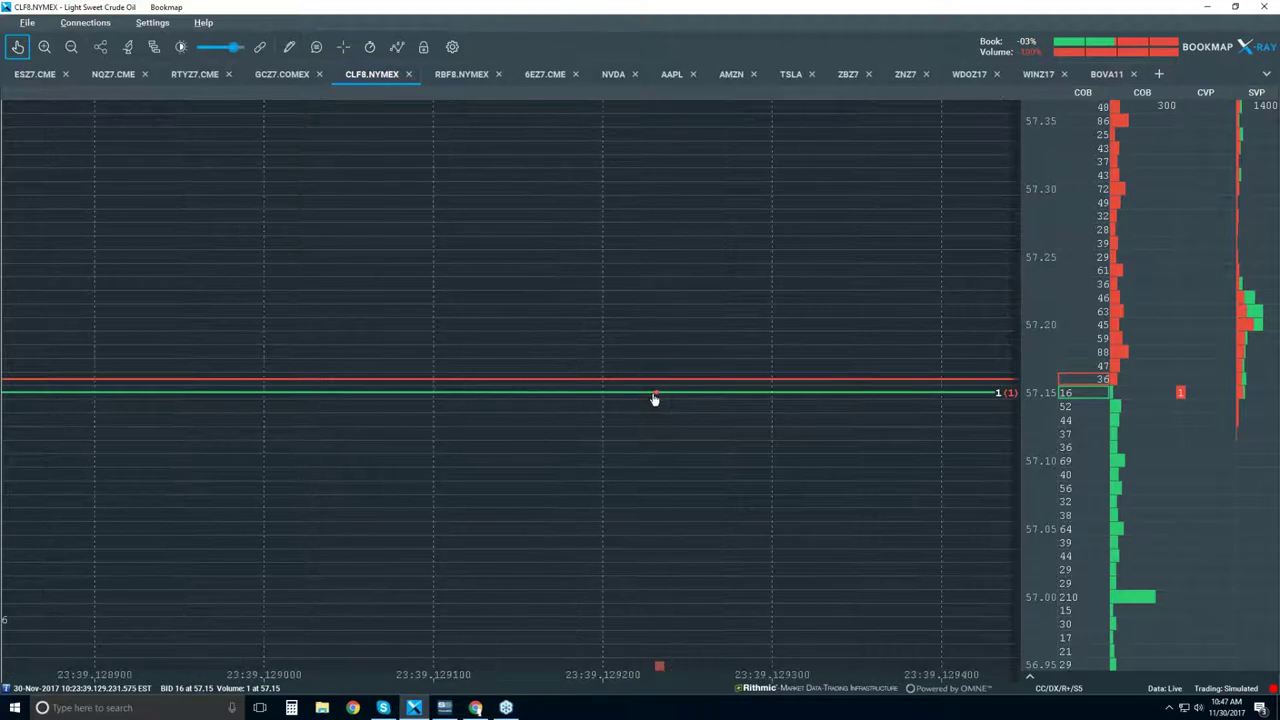
scroll(650, 405, "up", 1)
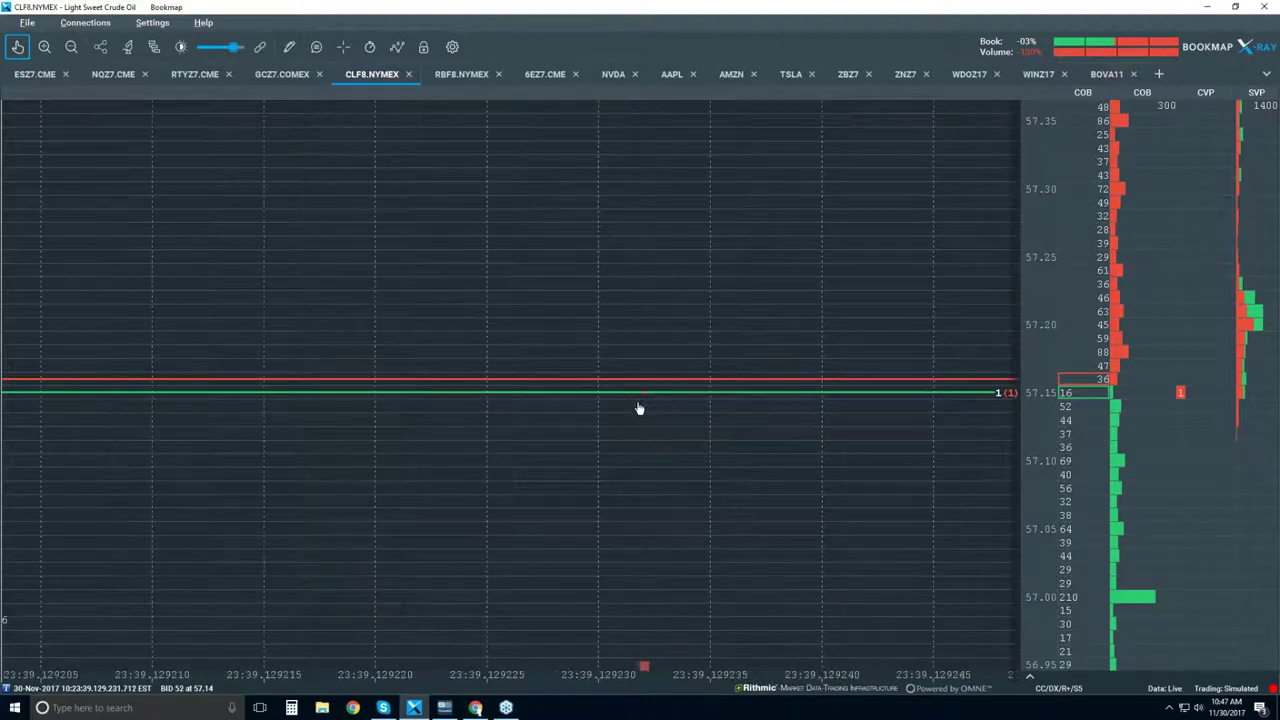
scroll(645, 400, "up", 2)
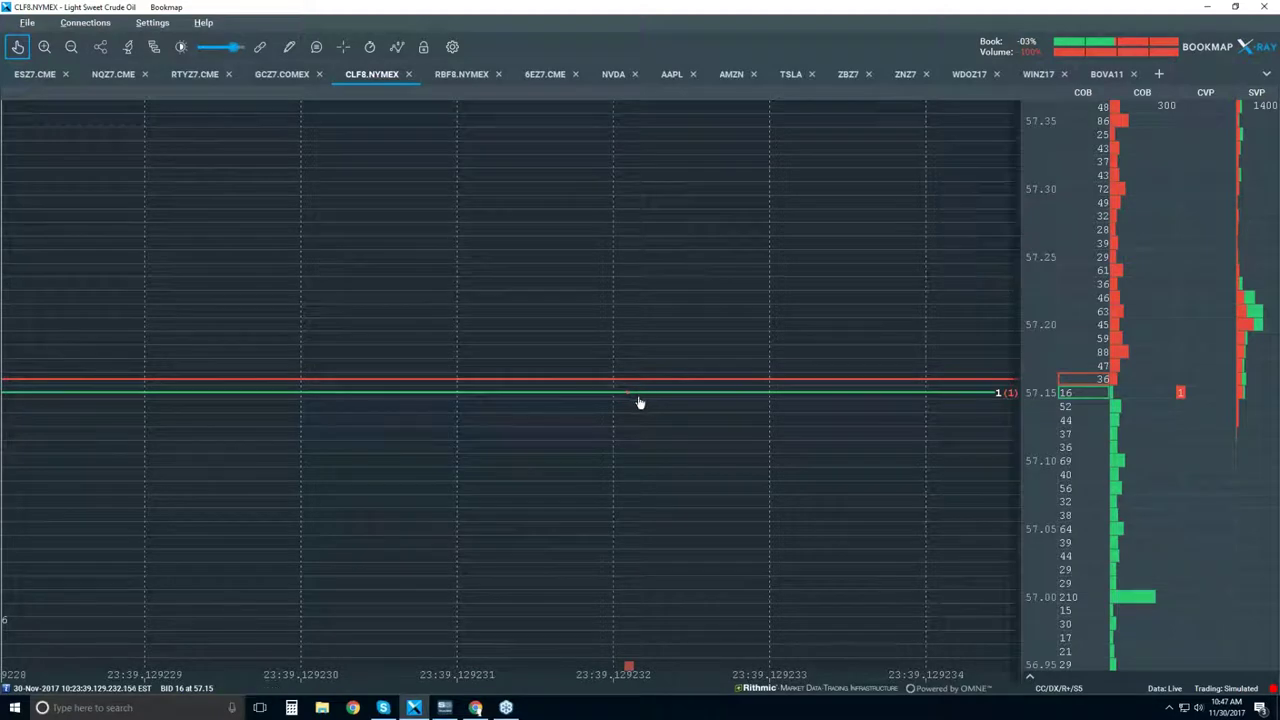
Zoom back out to 10-second gridlines covering about 10:23:00–10:24:05.
scroll(630, 398, "down", 1)
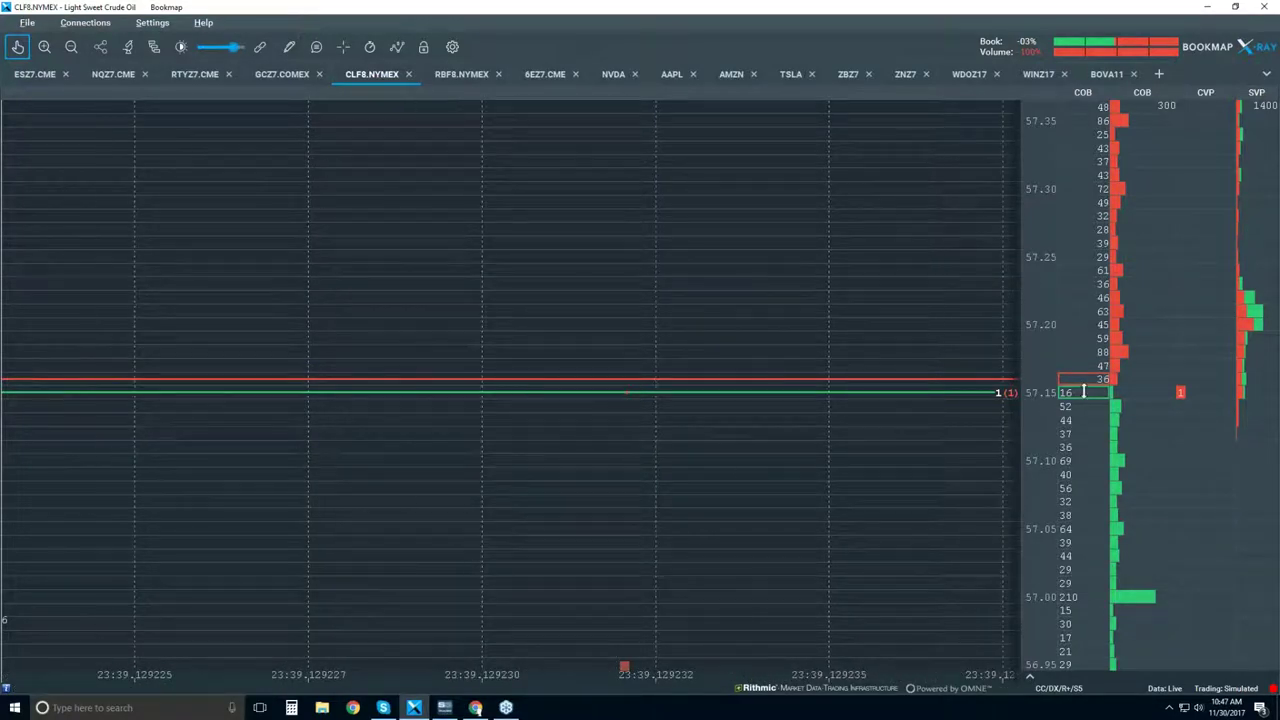
scroll(643, 417, "down", 4)
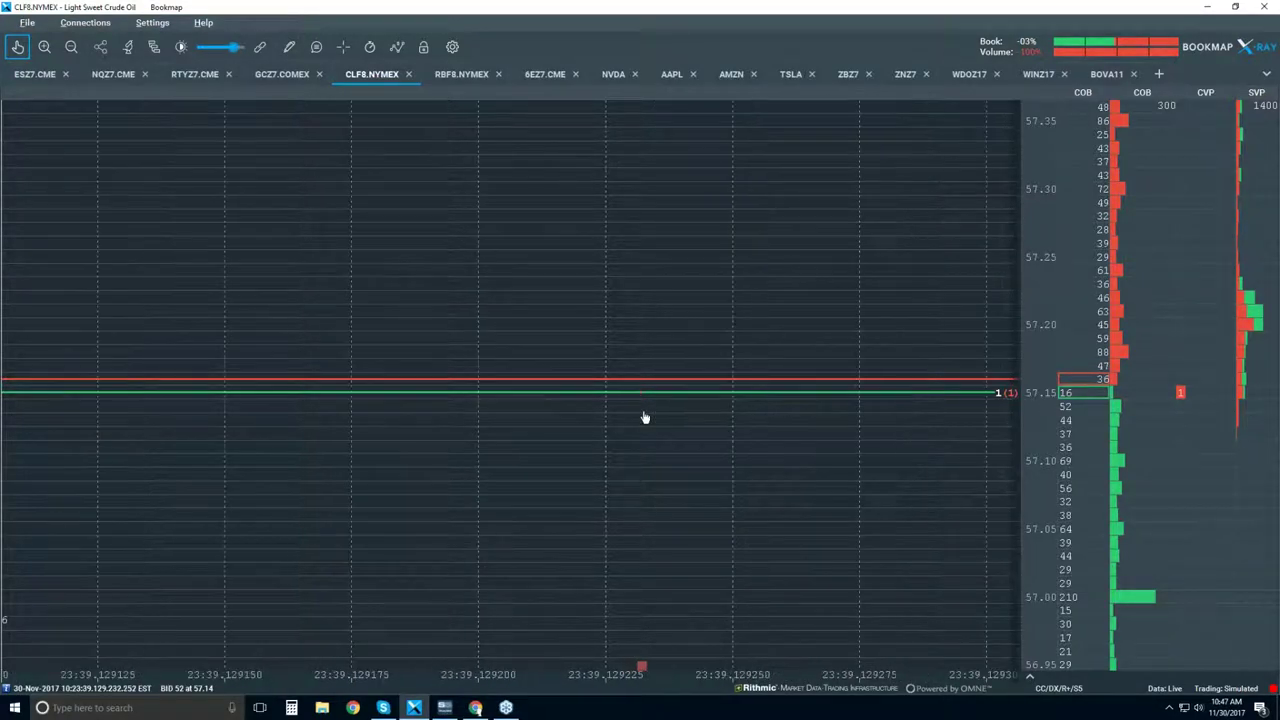
scroll(645, 412, "down", 2)
scroll(645, 405, "down", 5)
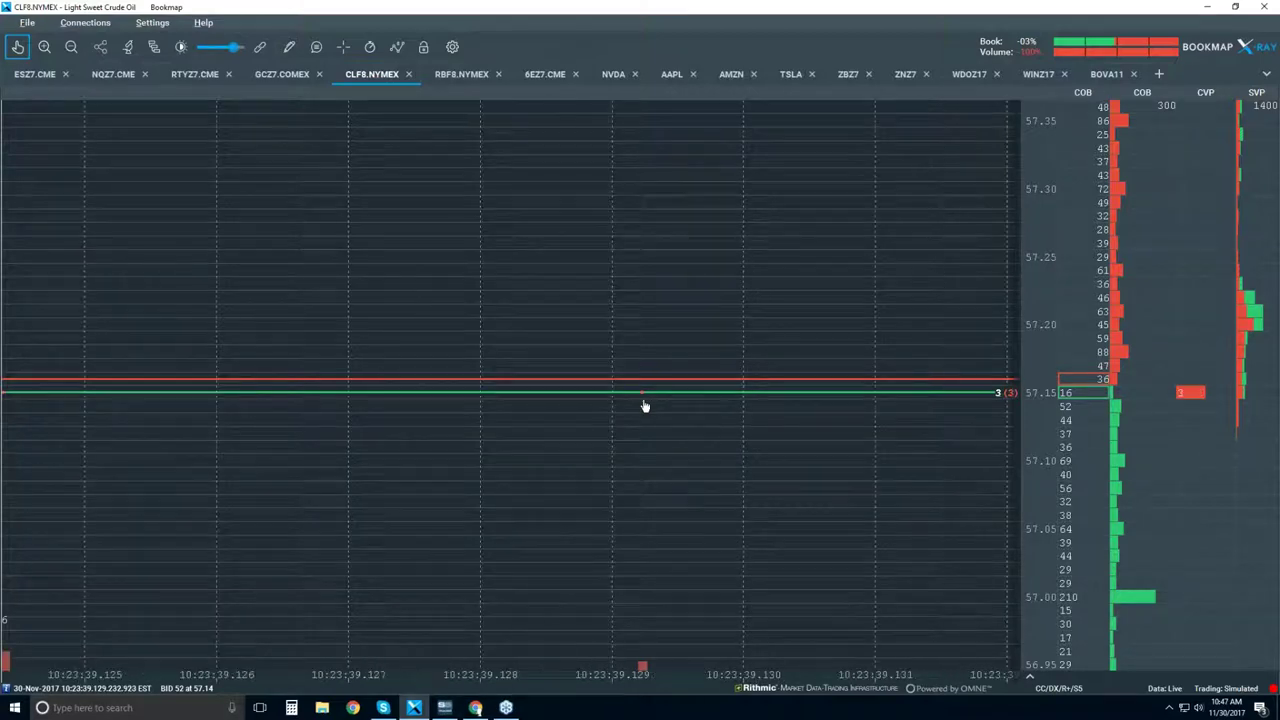
scroll(645, 405, "down", 2)
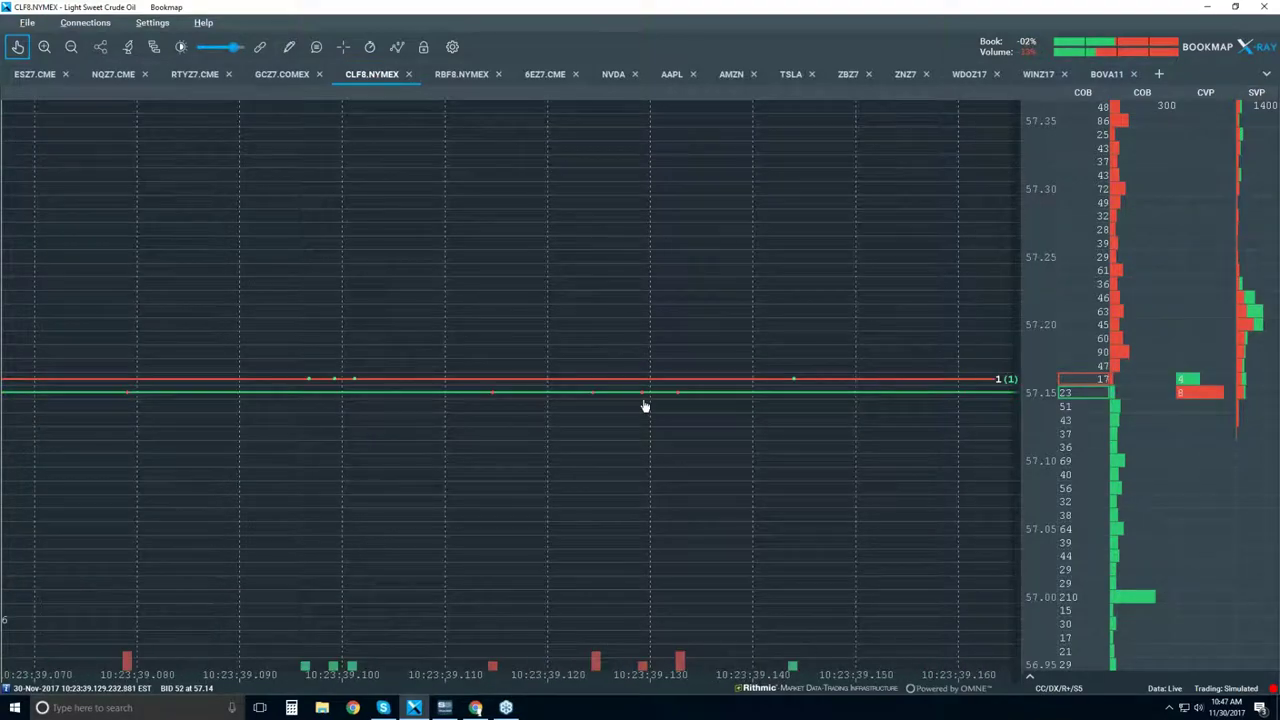
scroll(645, 405, "down", 3)
scroll(645, 405, "down", 2)
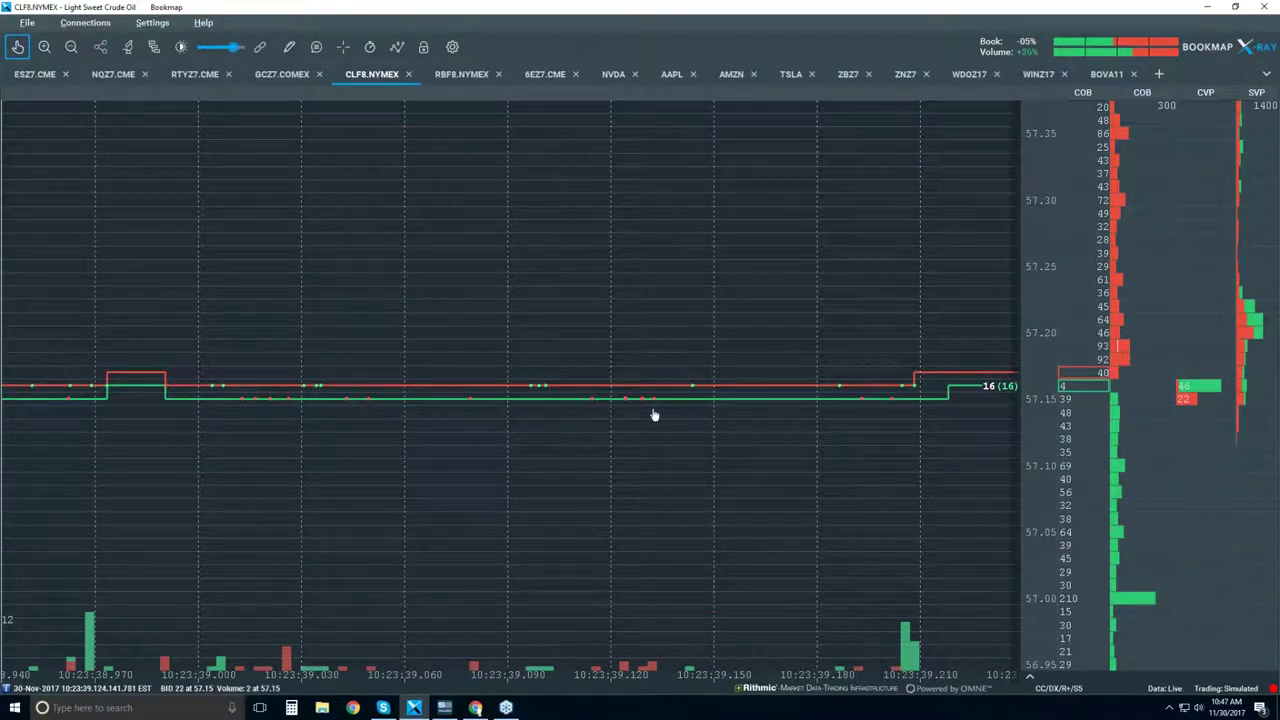
scroll(620, 422, "down", 2)
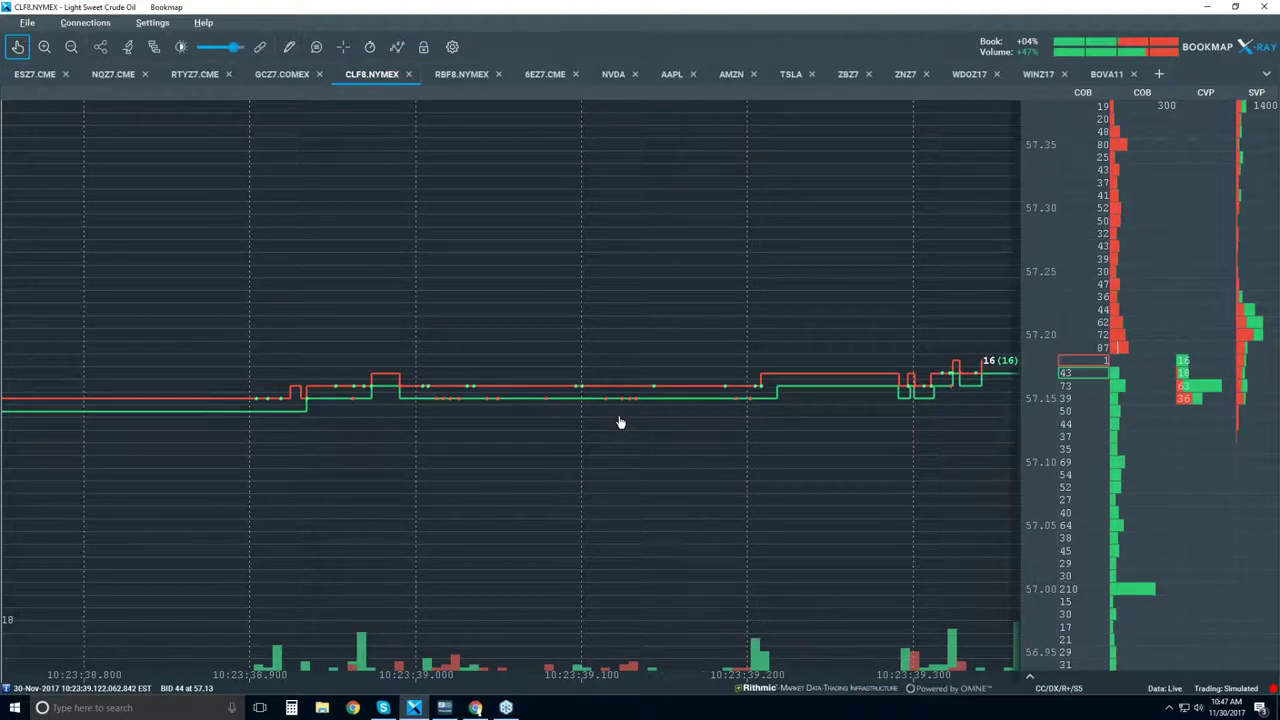
scroll(620, 422, "down", 2)
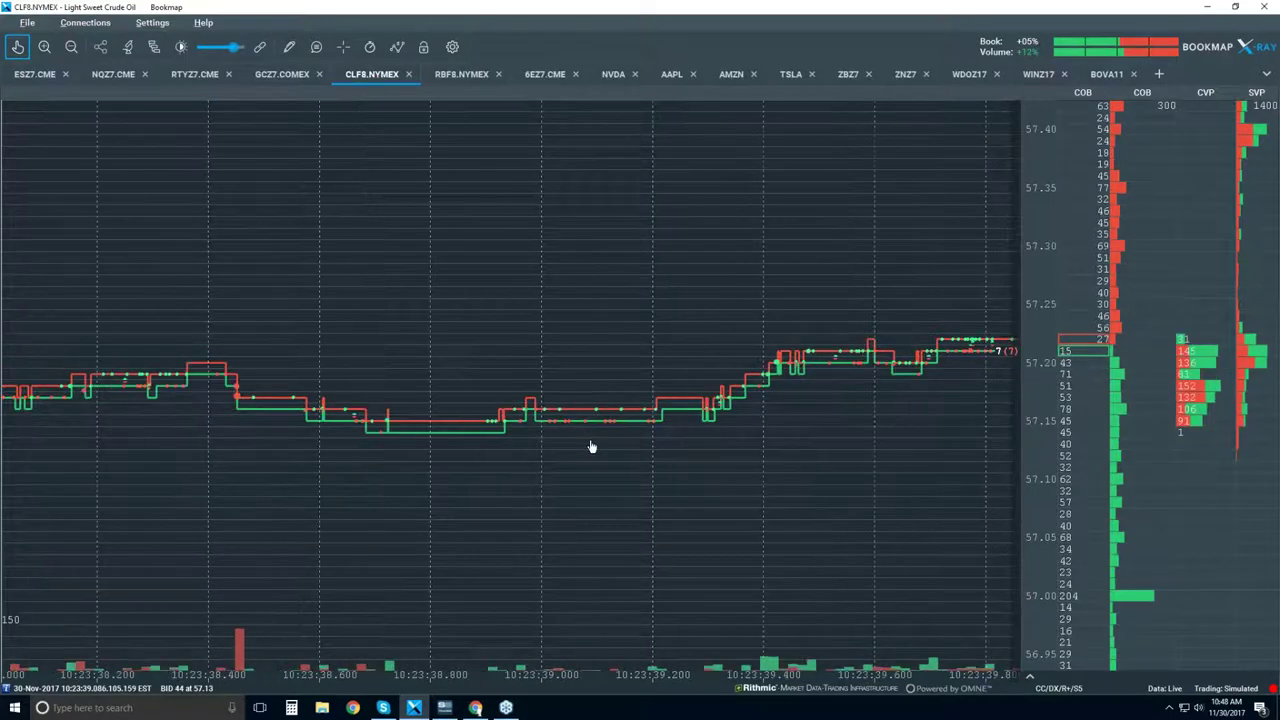
scroll(591, 446, "down", 2)
scroll(604, 436, "down", 3)
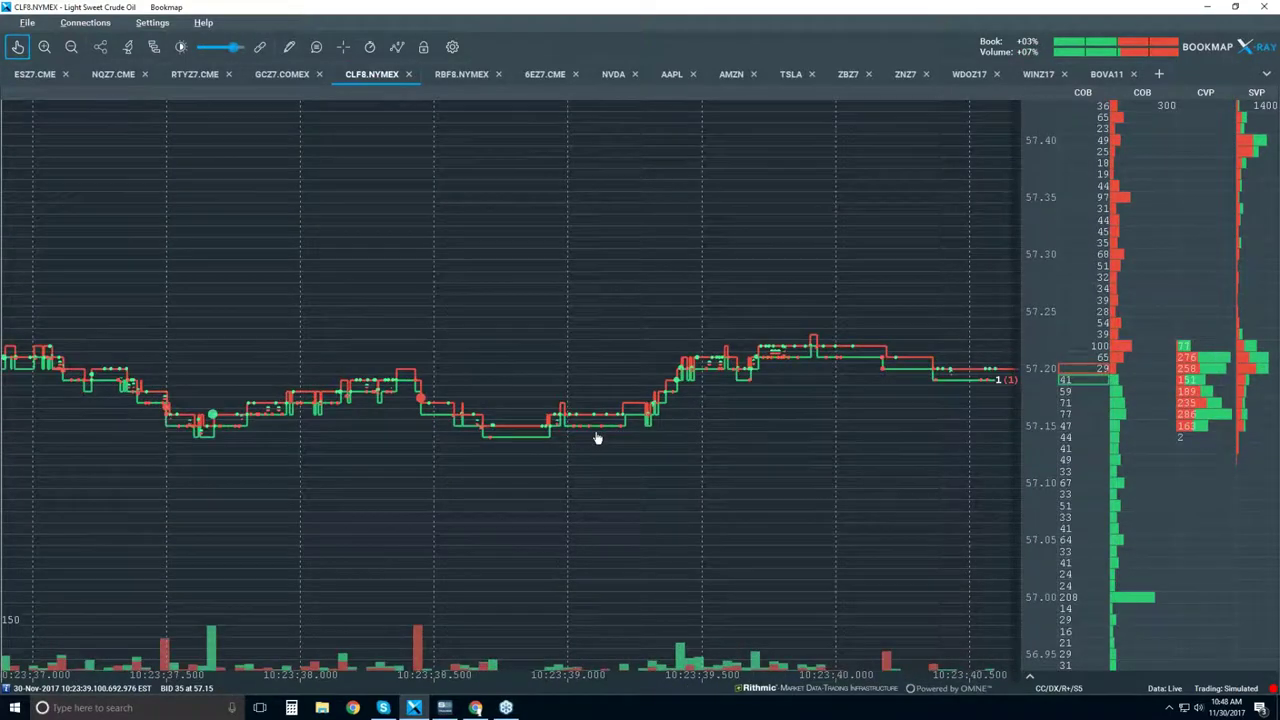
scroll(596, 438, "down", 3)
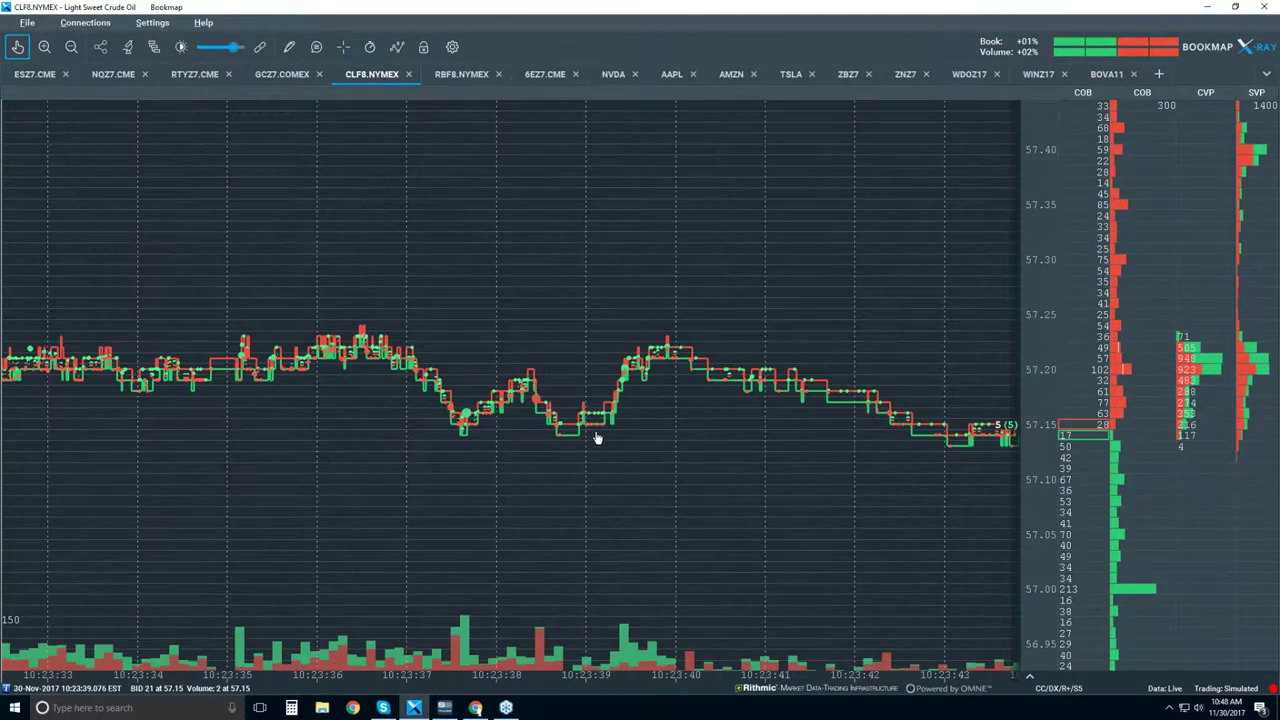
scroll(594, 428, "down", 2)
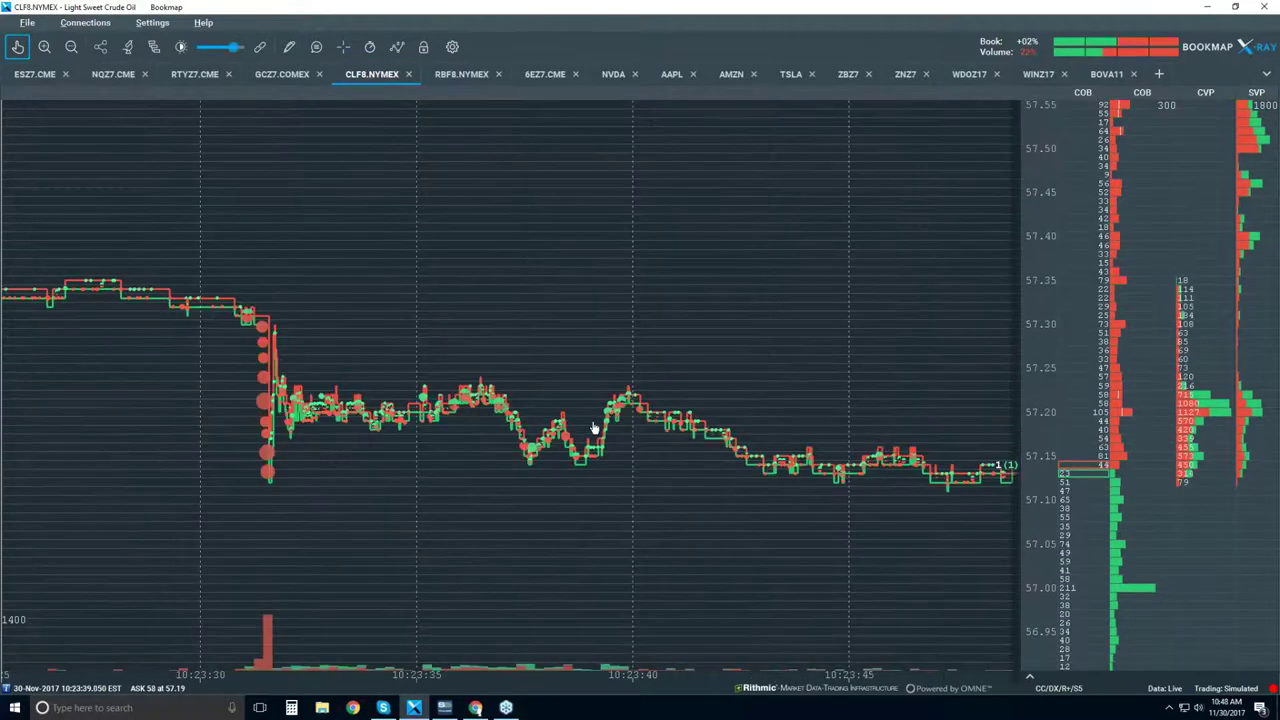
scroll(594, 428, "down", 2)
scroll(594, 428, "down", 2)
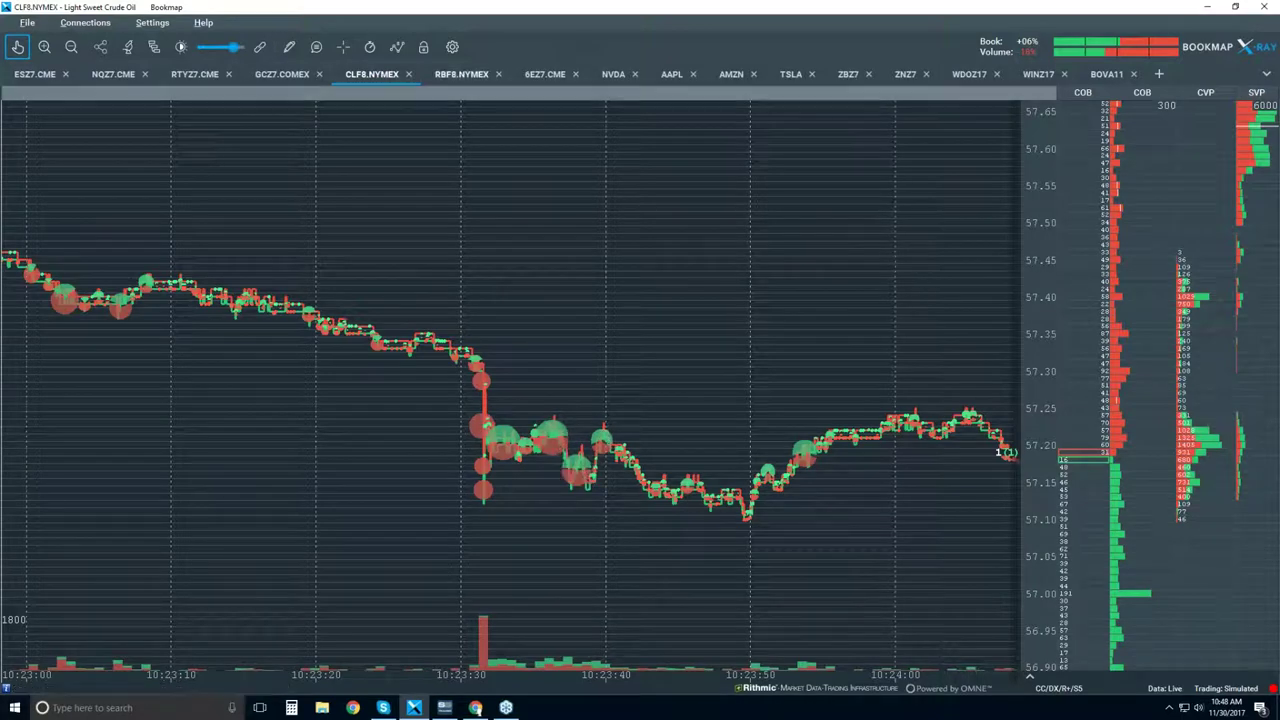
Enable Show data tooltip so hovering shows date, time, side, size and price.
left_click(315, 47)
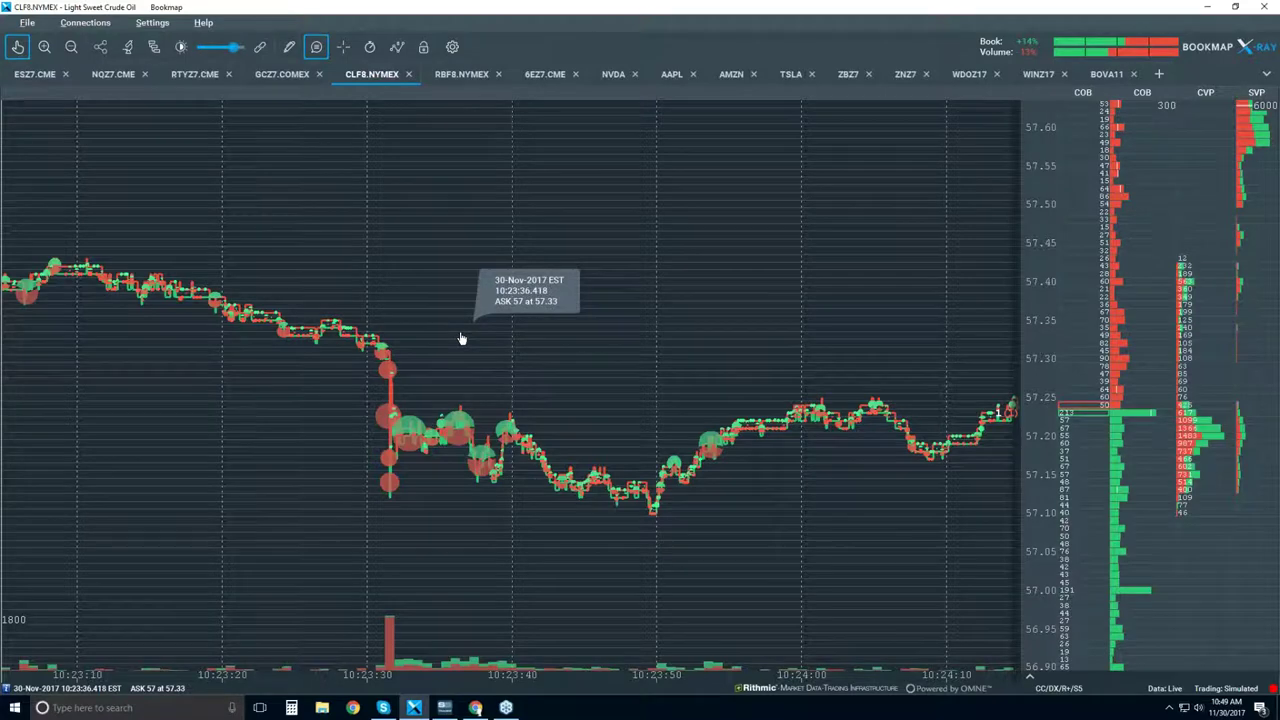
scroll(462, 338, "down", 2)
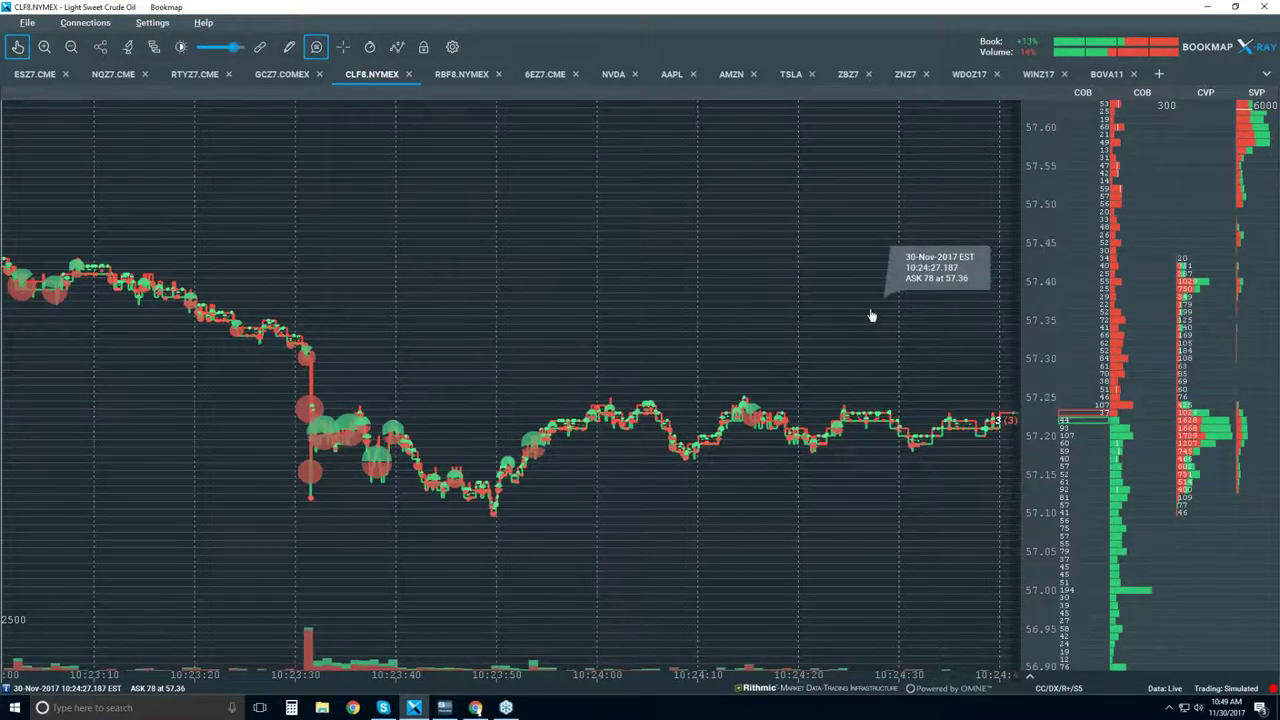
scroll(870, 315, "down", 6)
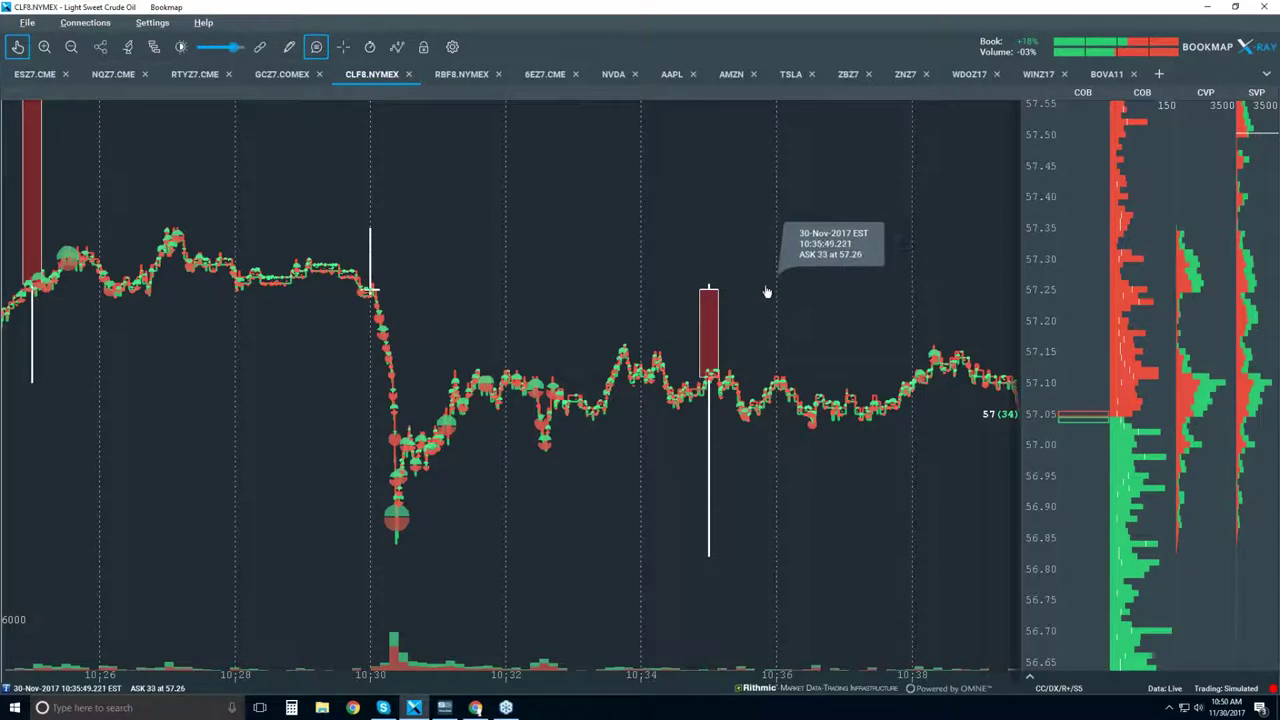
Zoom the time axis out to about 10:10–10:50, revealing the 10:45 rally.
scroll(766, 292, "down", 2)
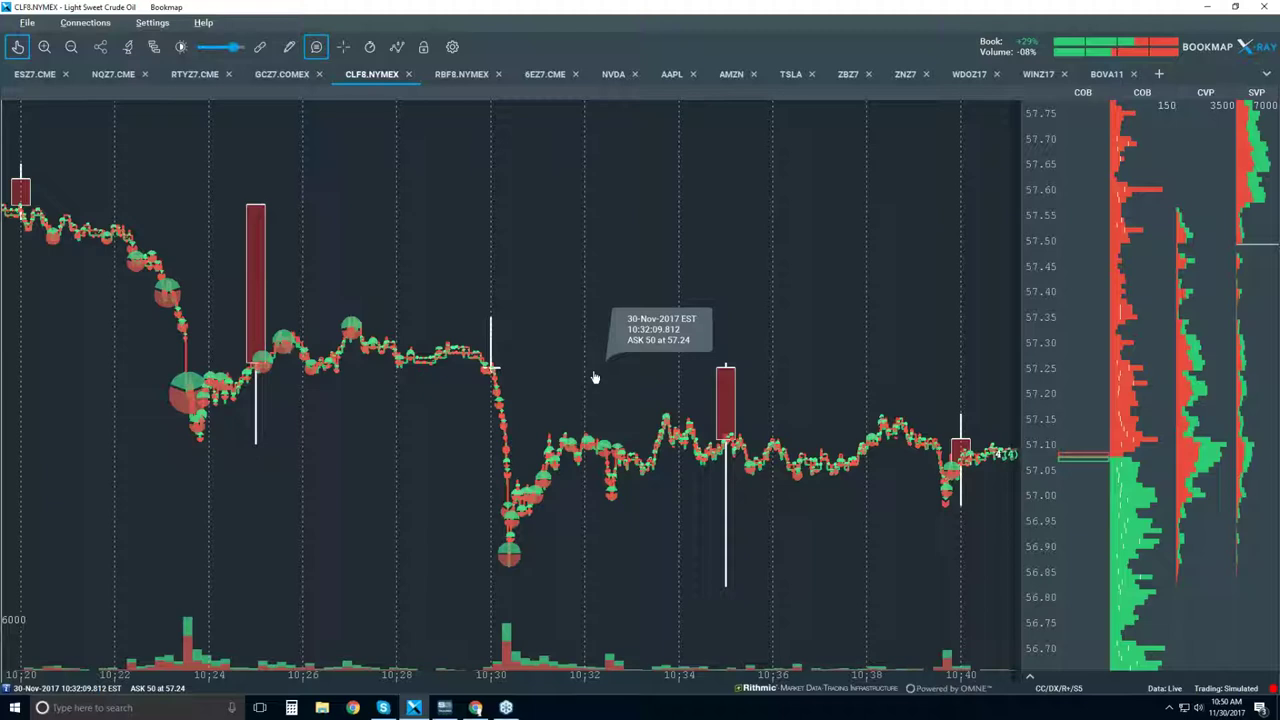
scroll(640, 255, "down", 2)
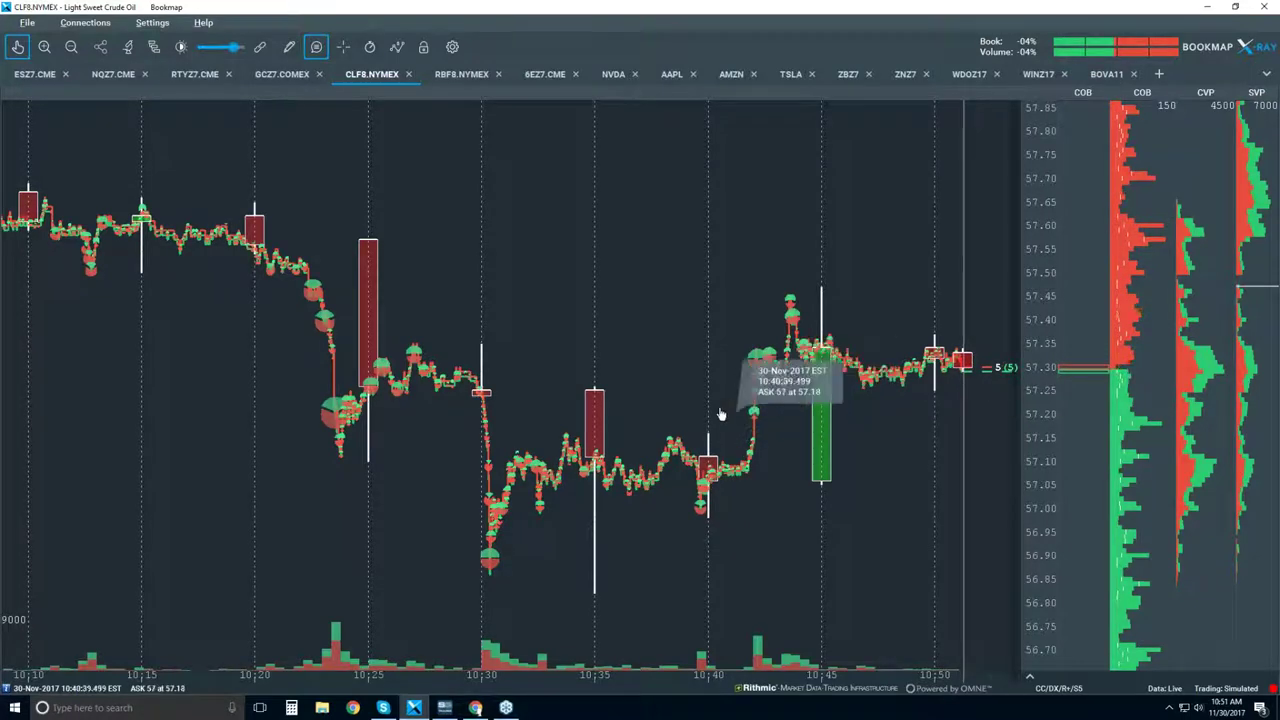
Switch off the data tip popups and zoom the time axis to about 10:48–10:53.
left_click(19, 47)
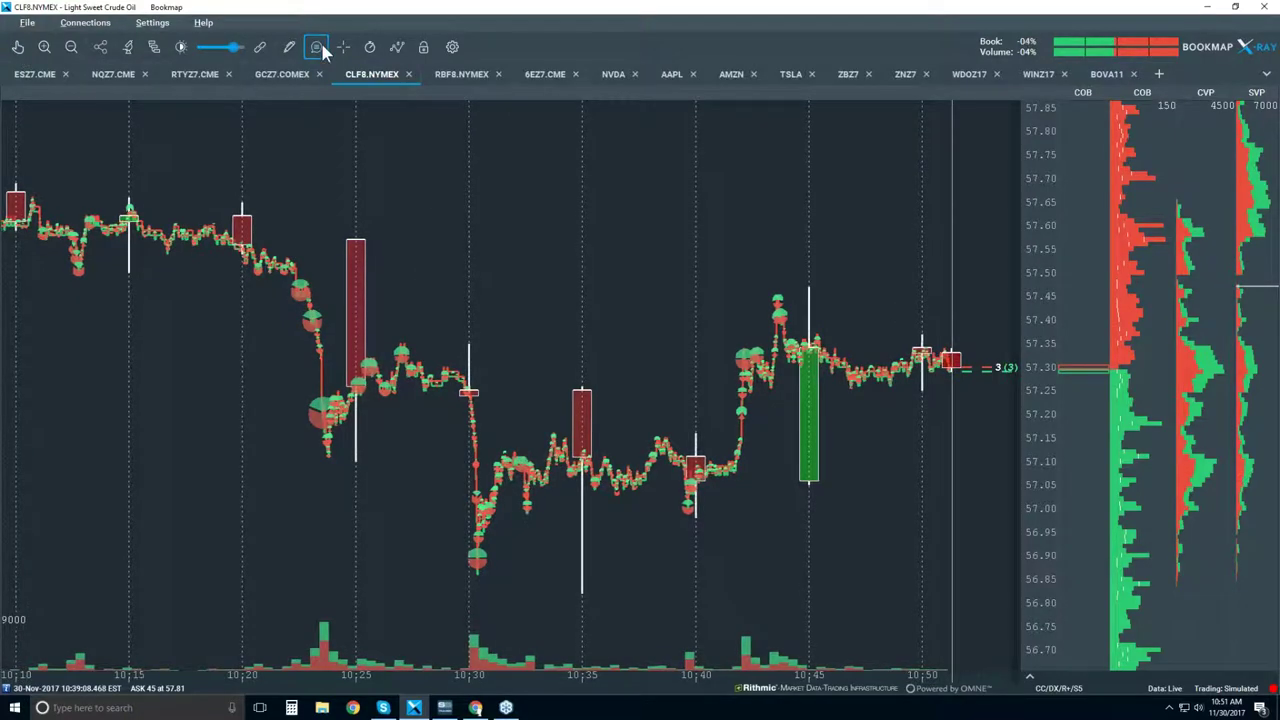
scroll(890, 268, "up", 2)
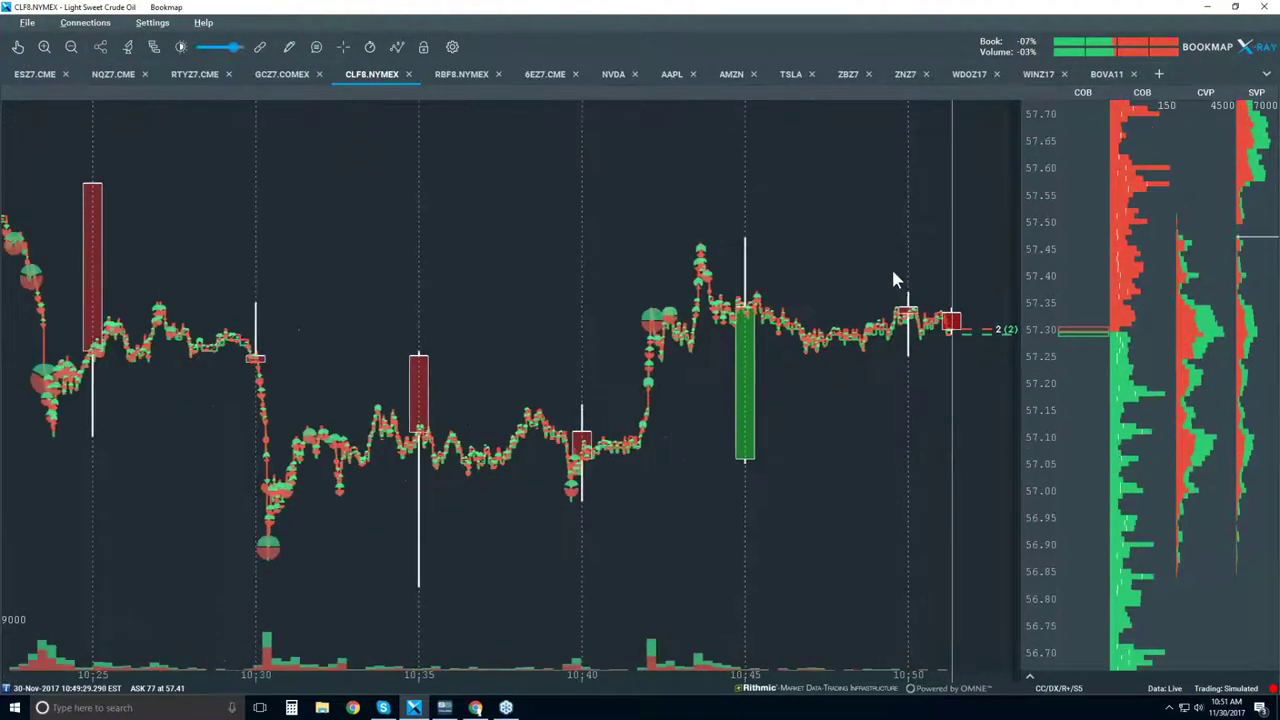
scroll(890, 268, "up", 2)
scroll(877, 251, "up", 1)
scroll(872, 242, "up", 3)
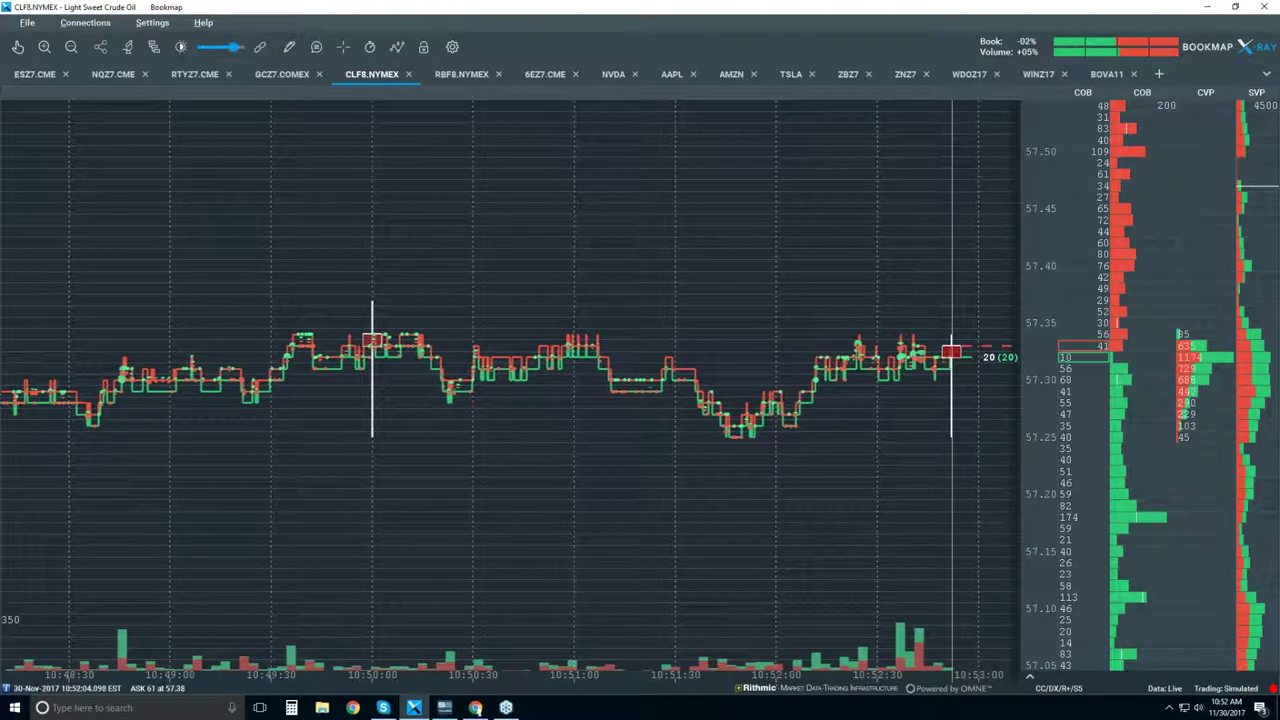
Enable the Heatmap display on the crude oil chart so resting order-book liquidity shows as shaded bands.
left_click(397, 47)
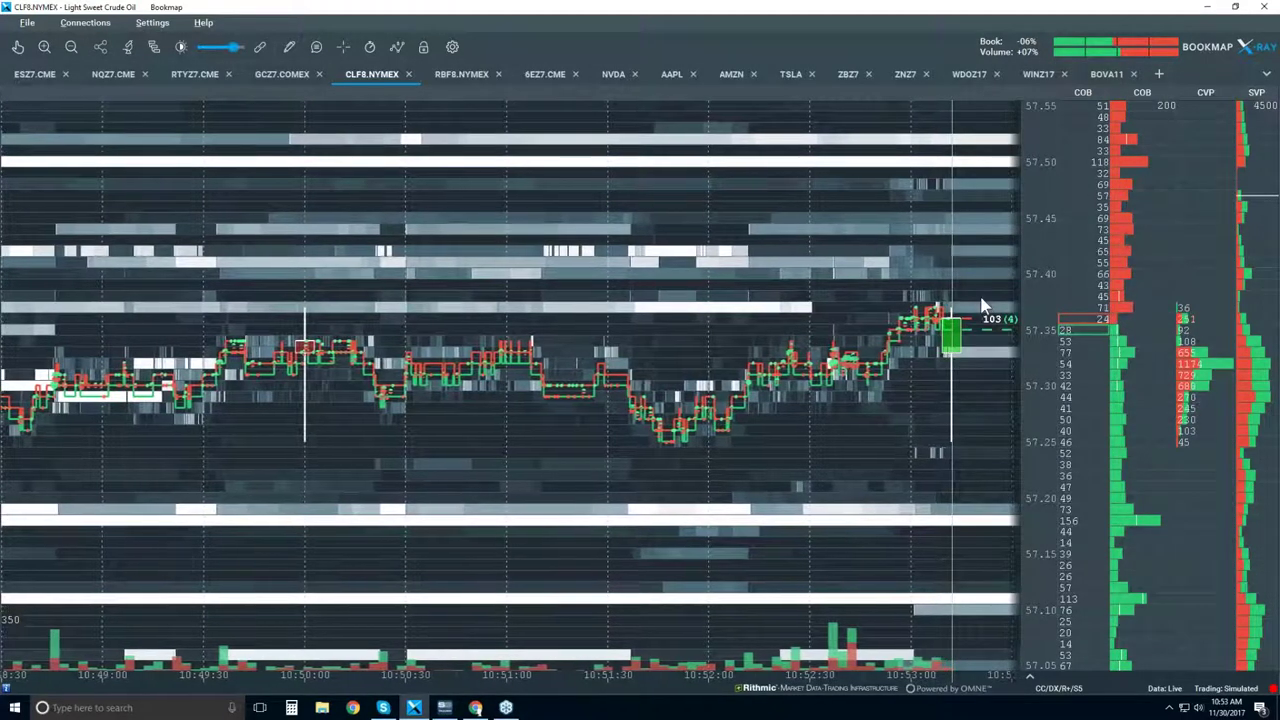
scroll(963, 200, "down", 1)
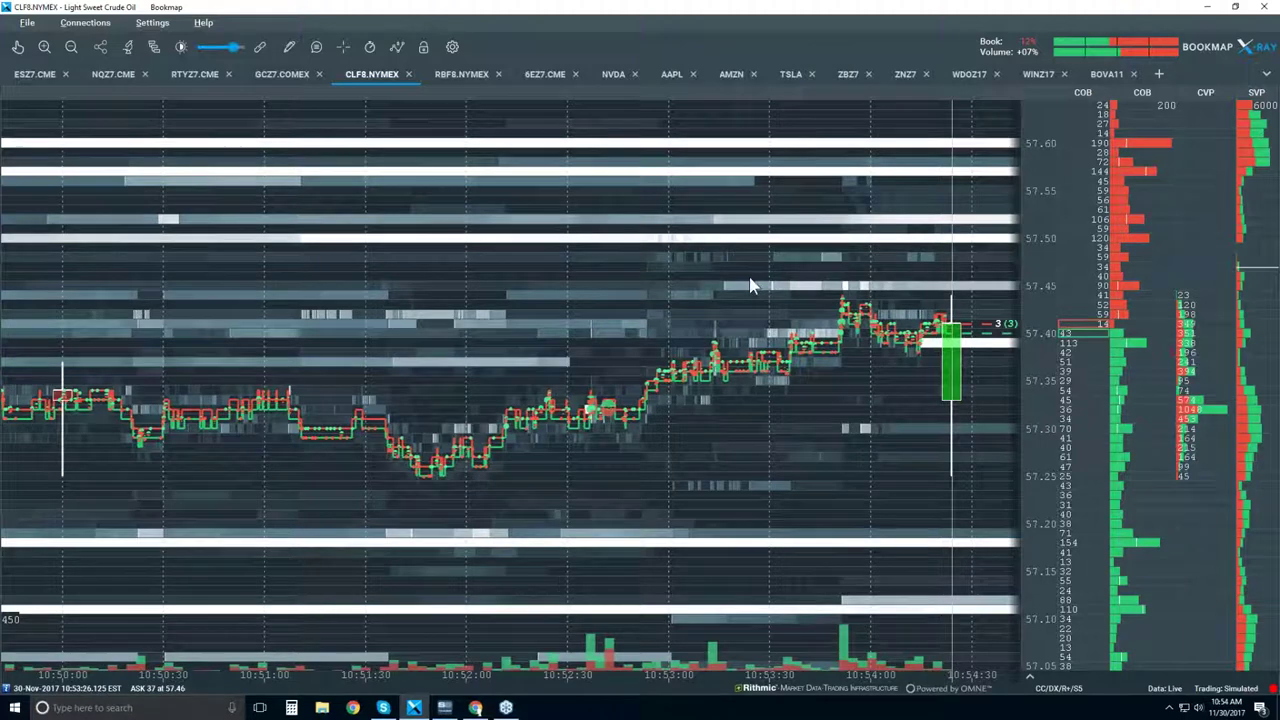
Toggle the date, time and price data tips with the popup-info tool.
left_click(316, 47)
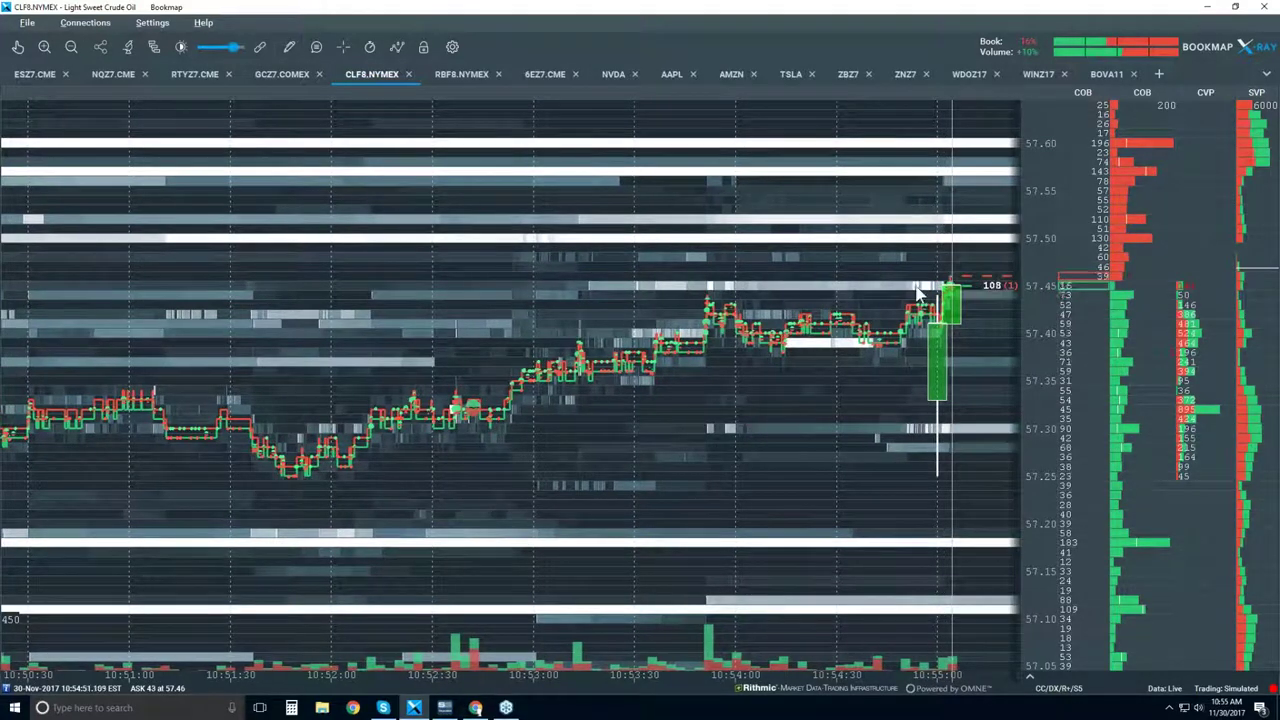
scroll(918, 290, "up", 5)
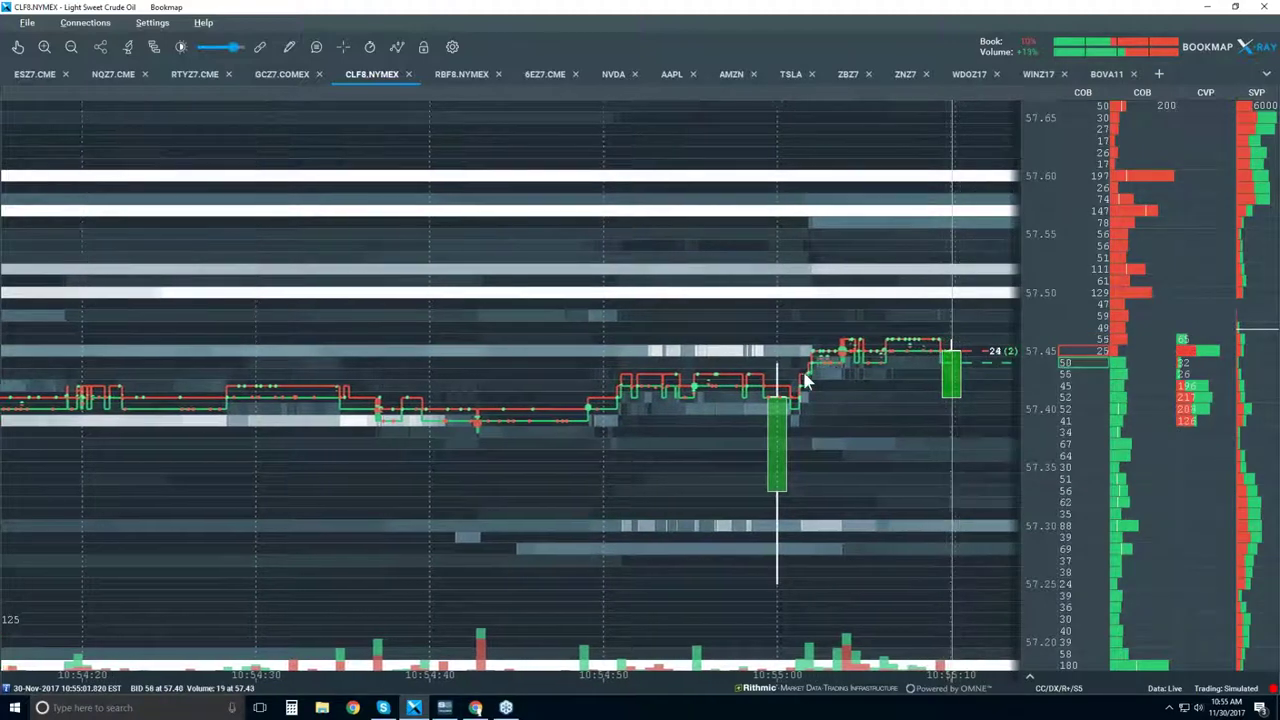
scroll(805, 380, "down", 5)
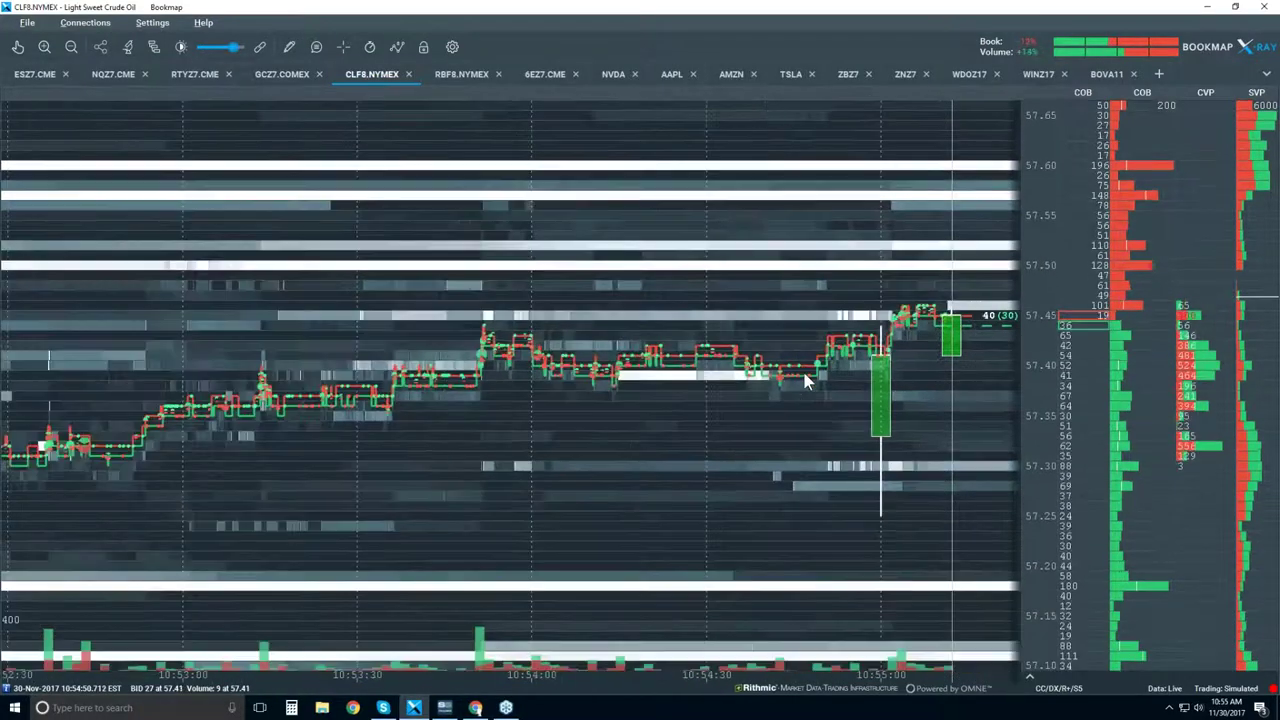
scroll(803, 372, "down", 2)
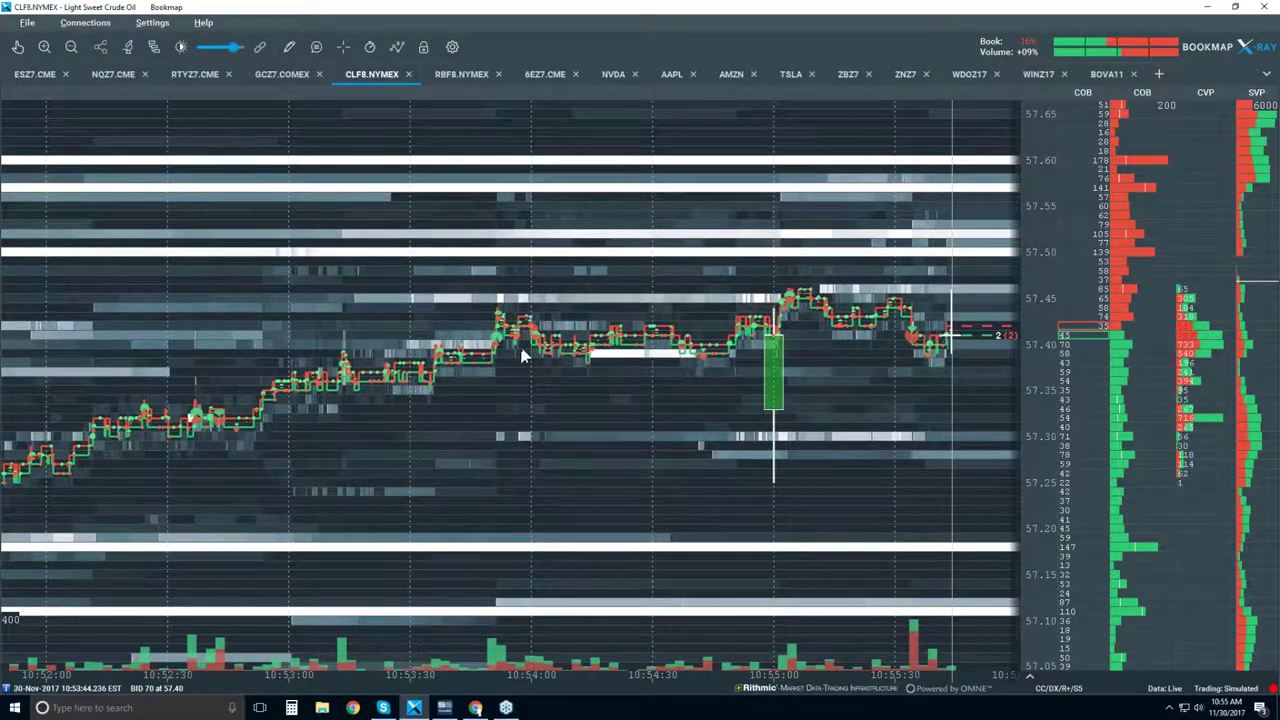
scroll(632, 360, "down", 2)
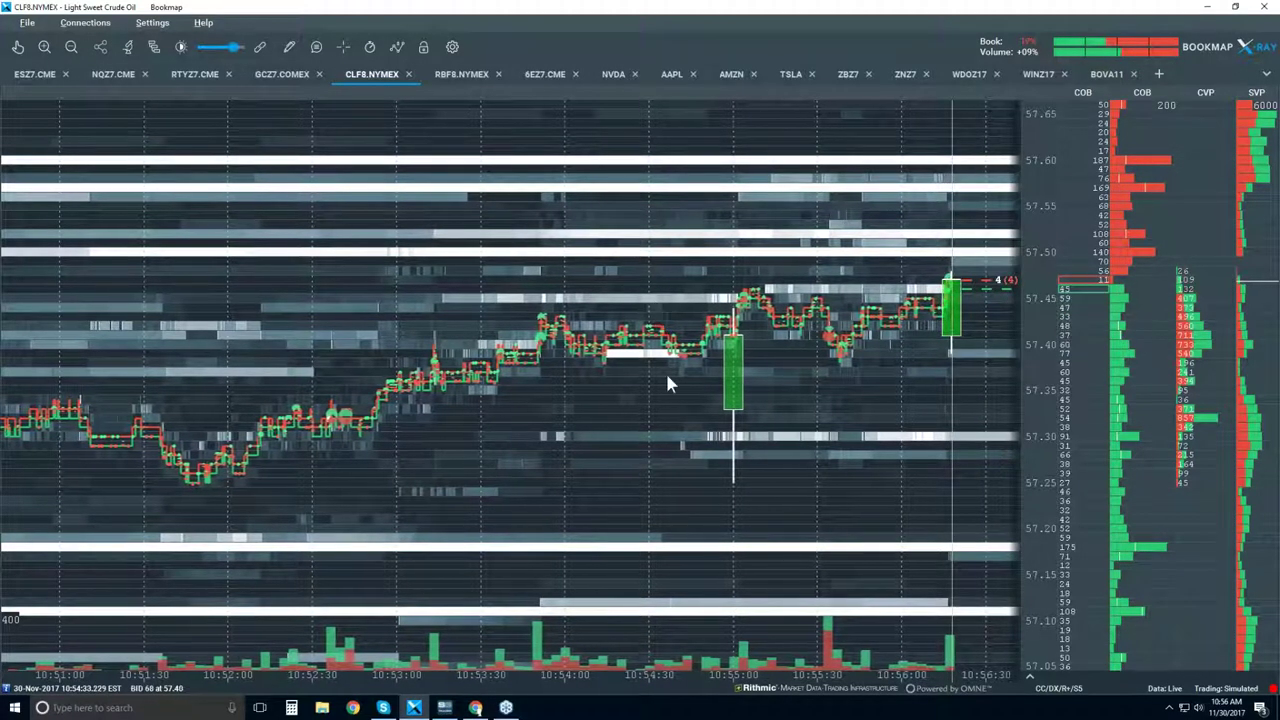
Zoom the CLF8 heatmap's time axis out to 1-minute ticks.
scroll(650, 345, "down", 2)
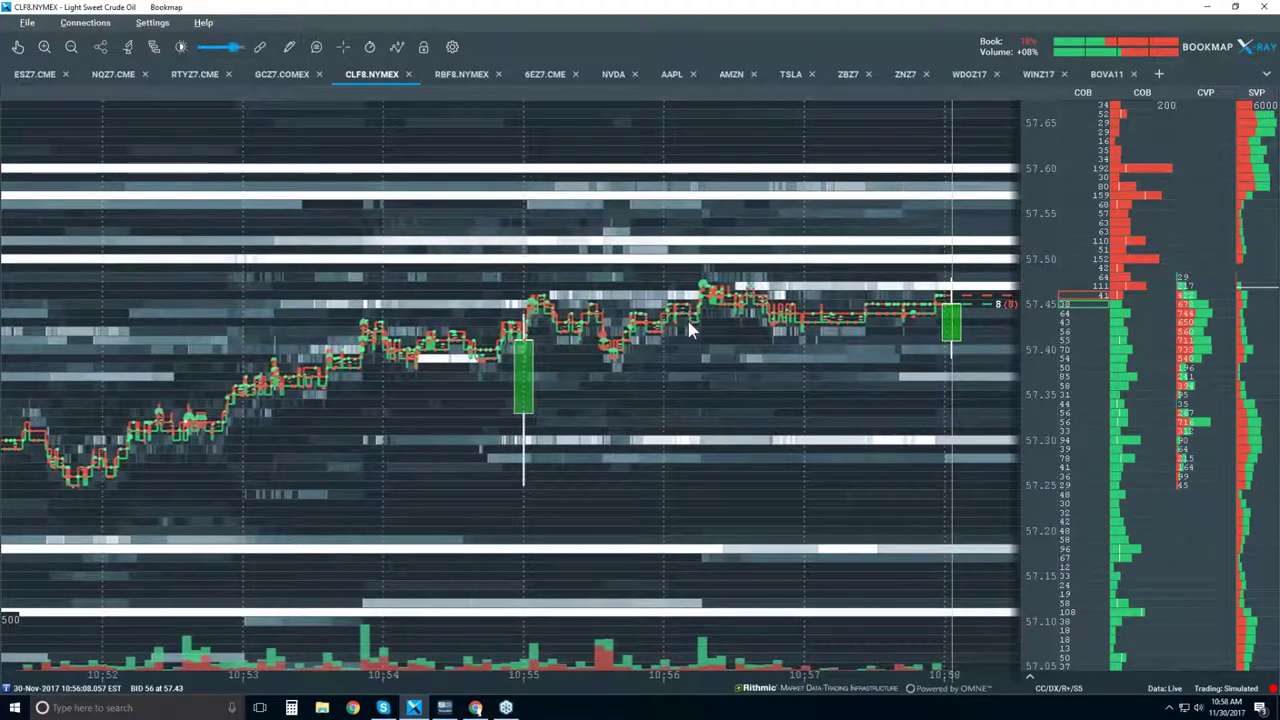
Zoom the heatmap out further so it spans roughly 10:47 to 10:58.
scroll(688, 330, "down", 3)
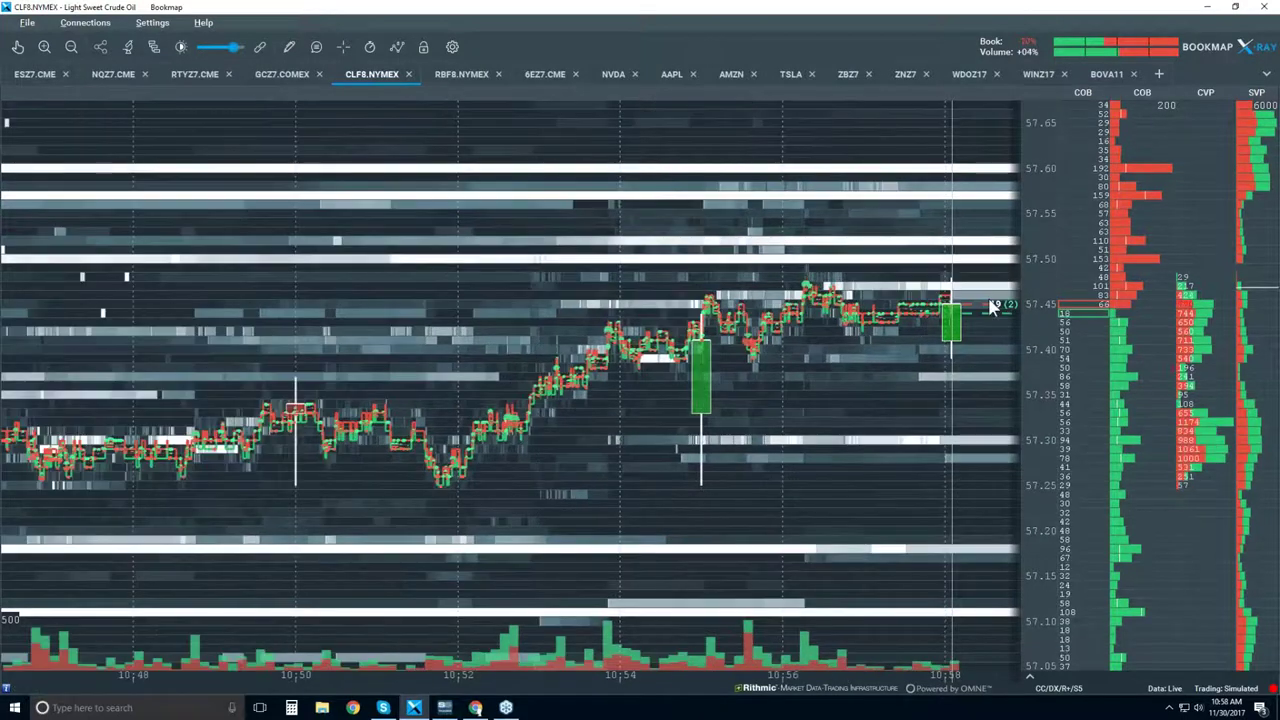